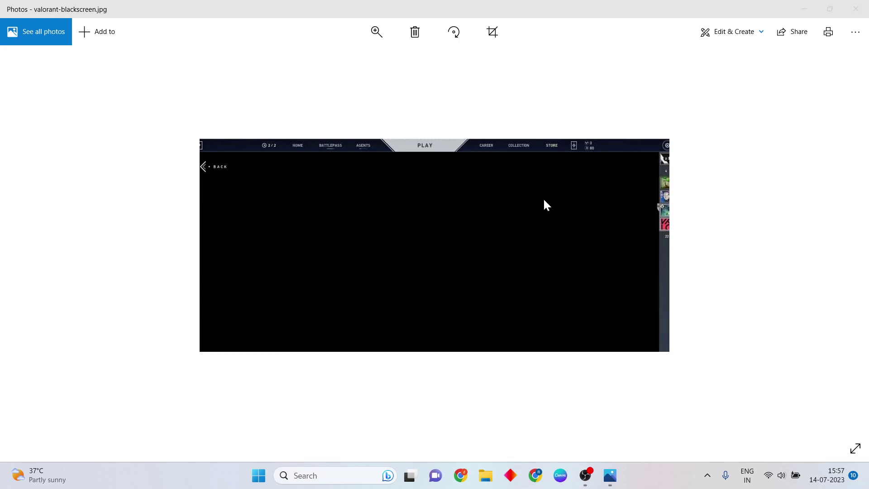
Minimize the open image, find Device Manager through a system search for "device" and open it maximized.
click(805, 9)
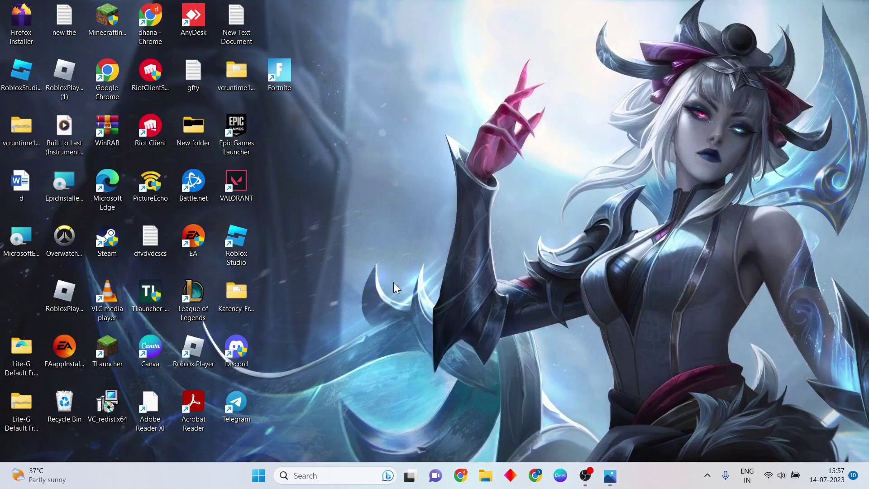
click(343, 473)
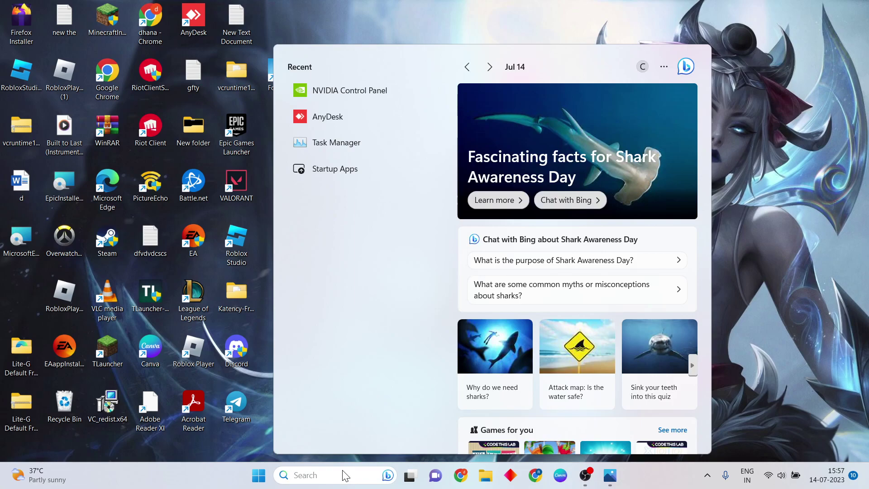
text(device)
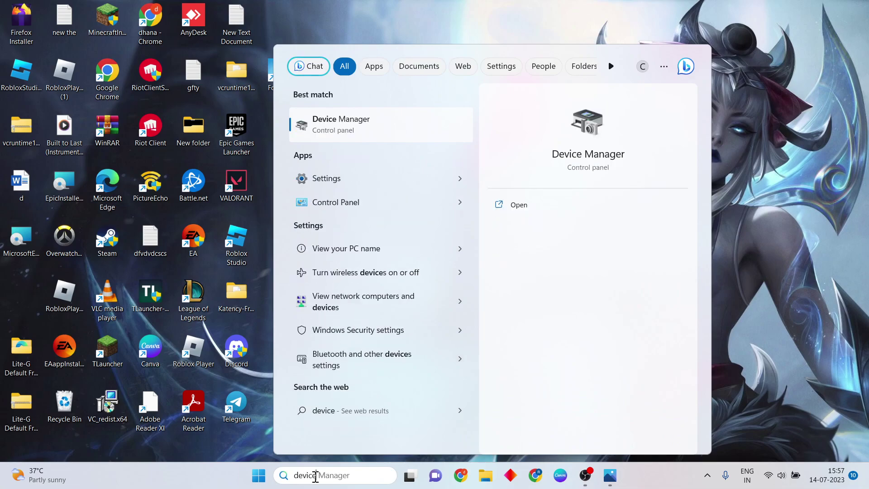
click(353, 126)
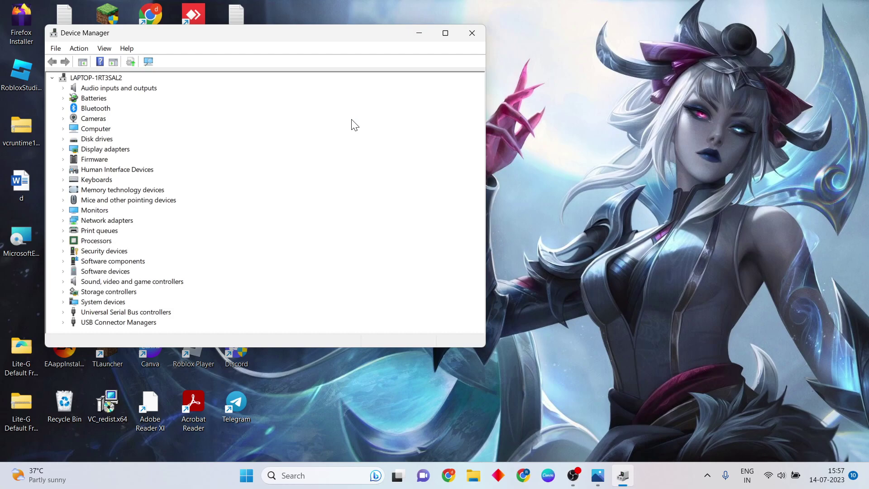
click(444, 33)
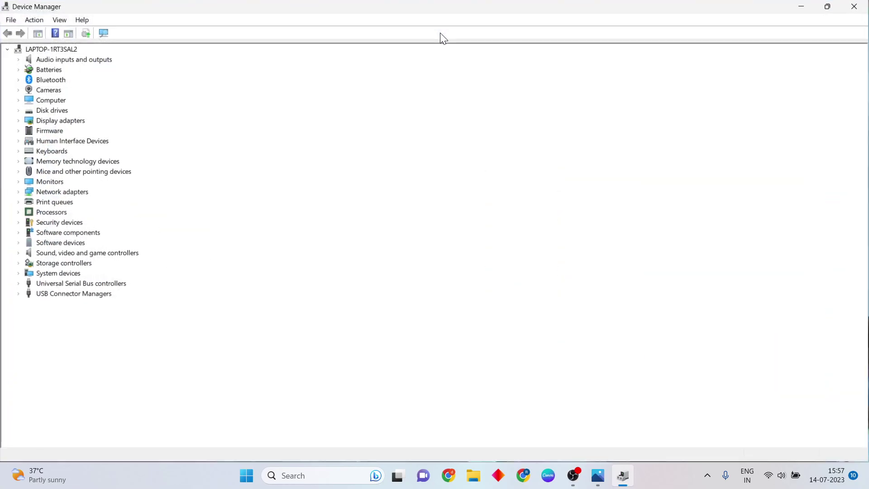
Start a driver update for the NVIDIA GeForce RTX 3050 Laptop GPU under Display adapters.
click(47, 123)
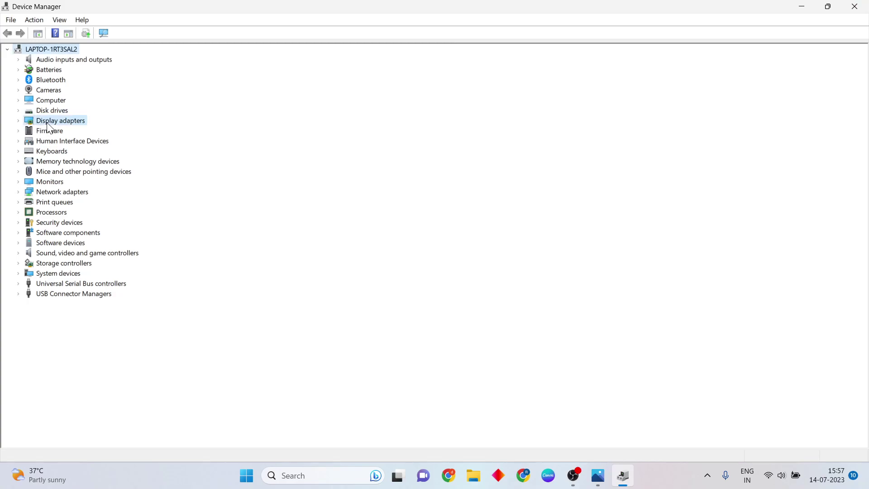
click(19, 120)
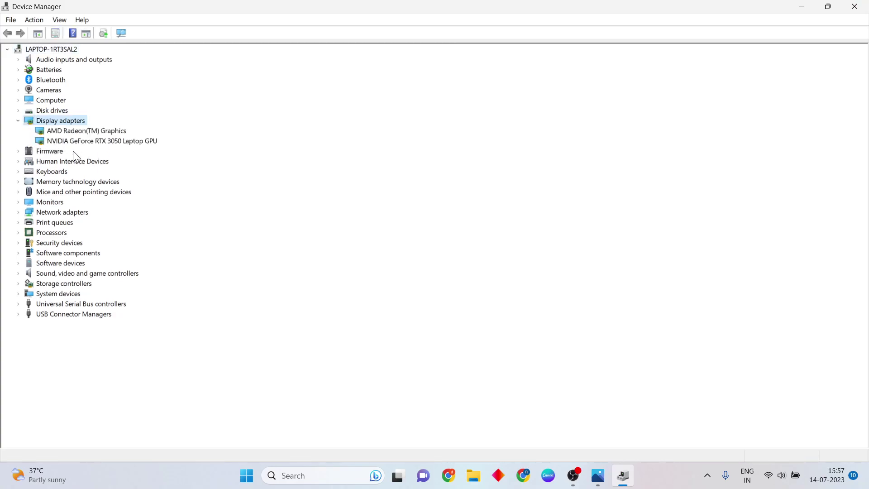
click(88, 141)
right_click(88, 141)
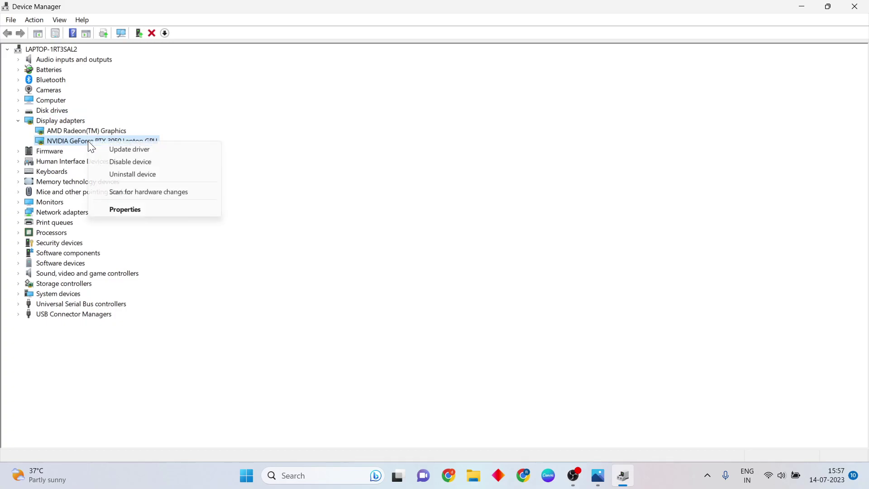
click(126, 152)
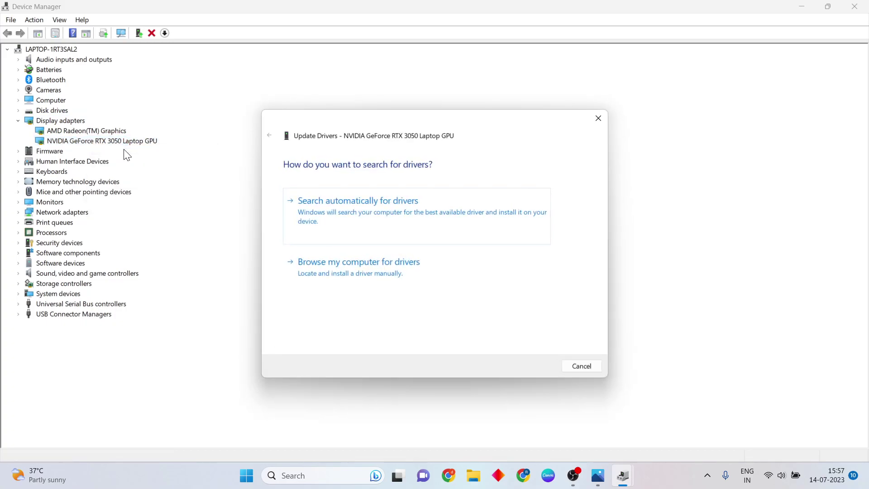
Browse the computer's available drivers, select the NVIDIA GeForce RTX 3050 Laptop GPU model, and close the driver update and Device Manager without installing.
click(381, 271)
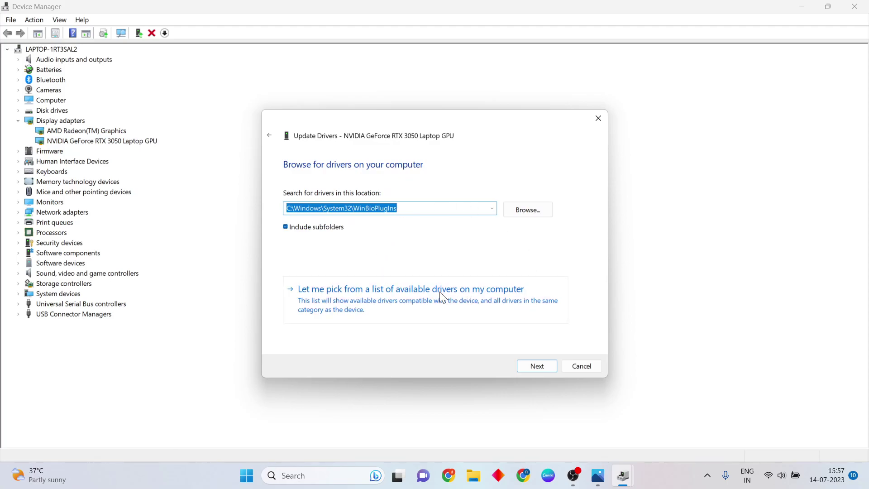
click(345, 298)
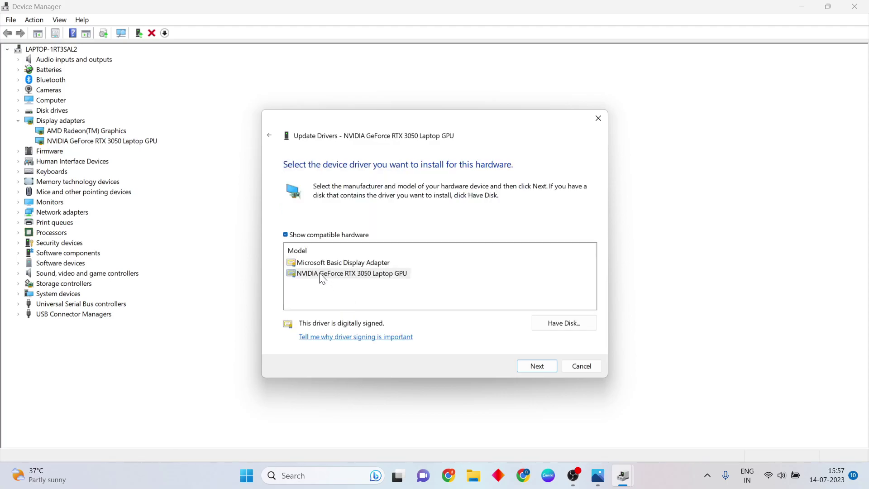
click(322, 274)
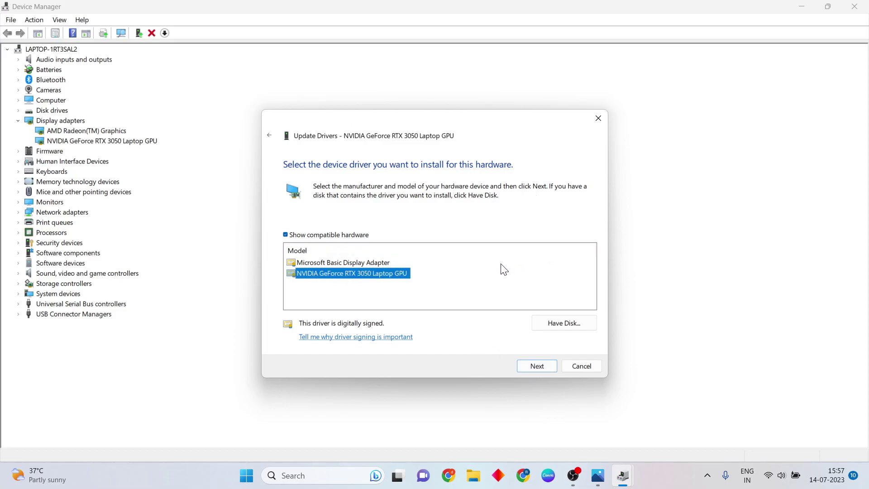
click(596, 123)
click(855, 6)
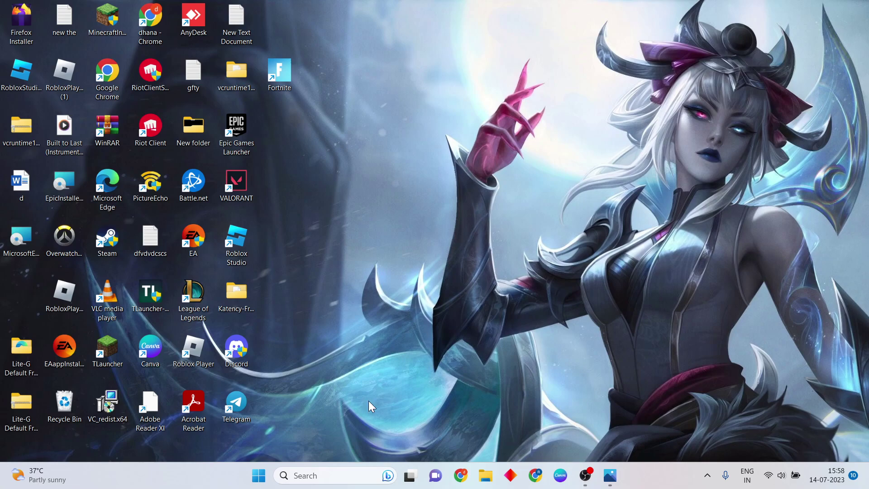
Set the VALORANT desktop shortcut to run as an administrator in its compatibility properties and apply the change.
right_click(242, 179)
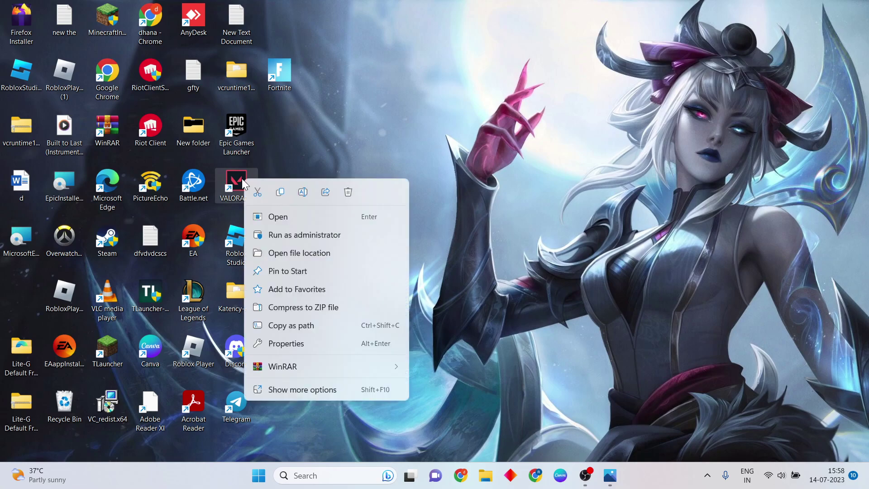
click(313, 347)
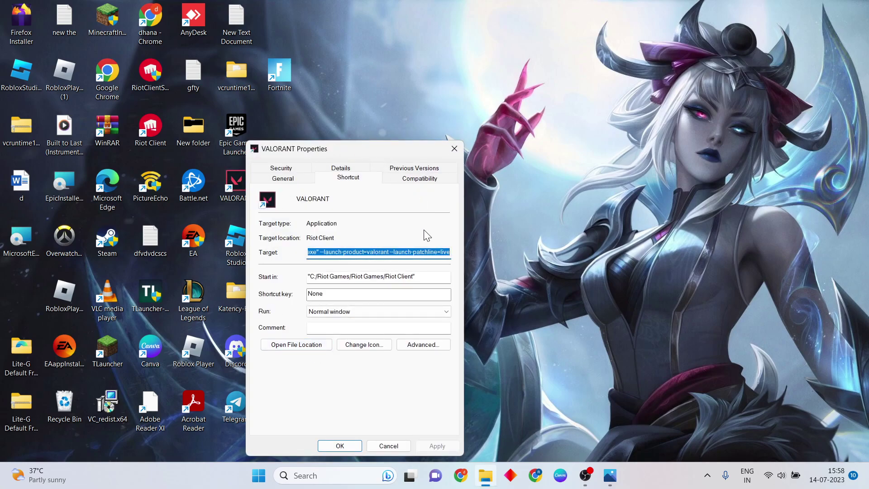
click(417, 181)
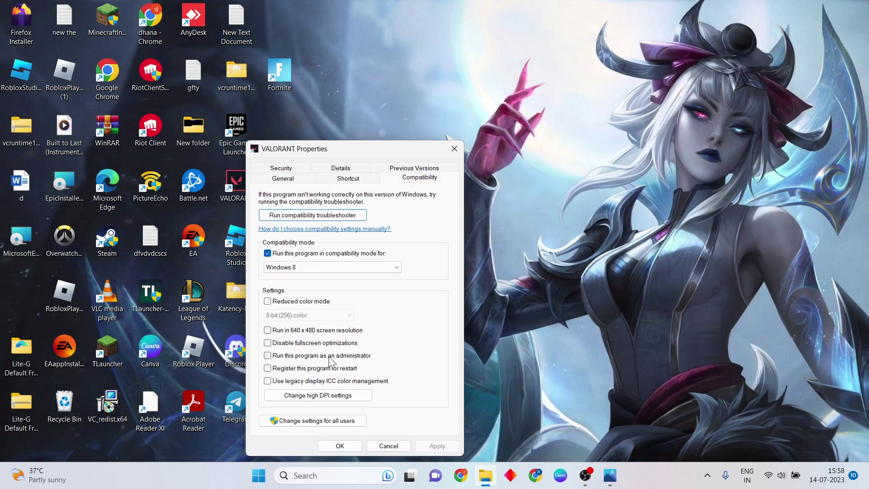
click(353, 361)
click(443, 451)
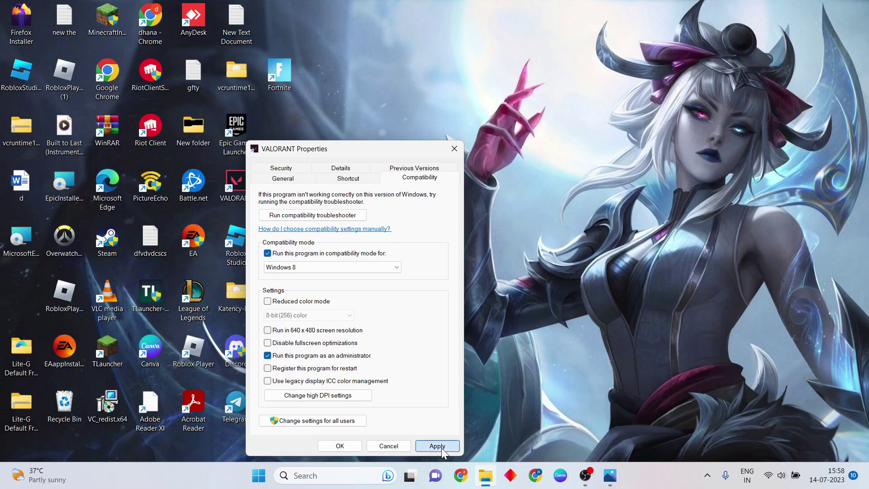
click(340, 446)
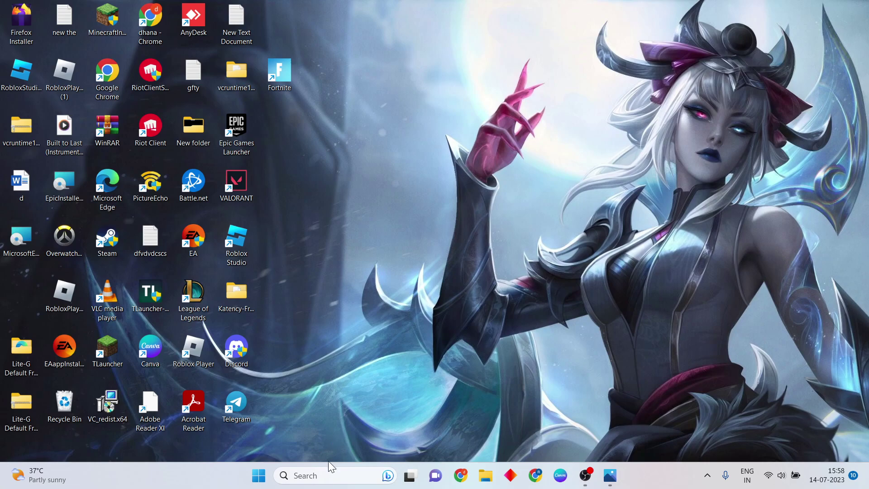
Find Windows Security through a system search and open its Virus & threat protection page.
click(319, 475)
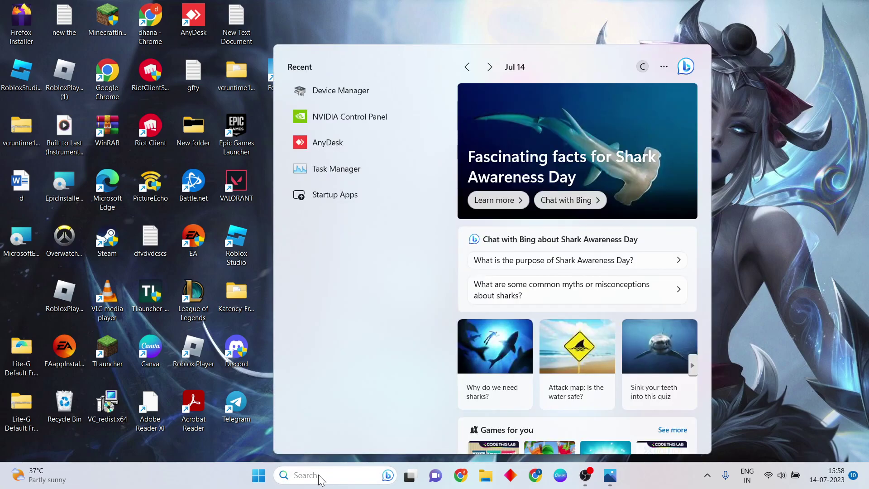
text(windoes)
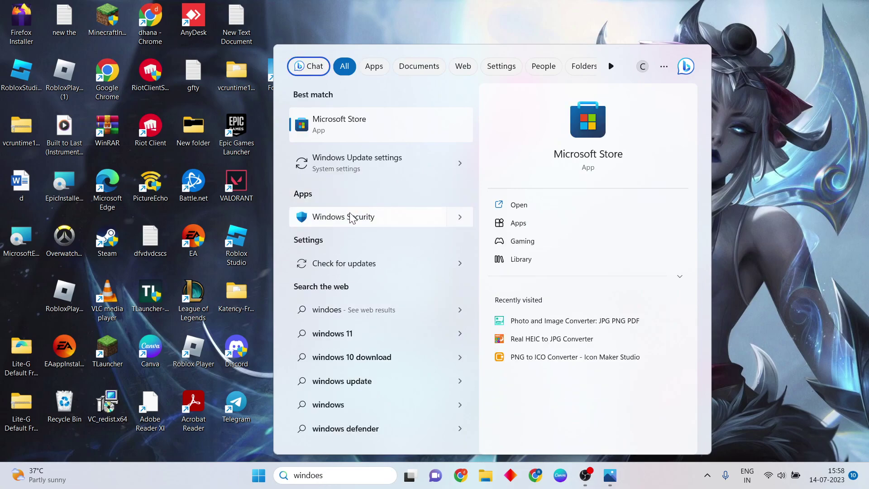
click(349, 219)
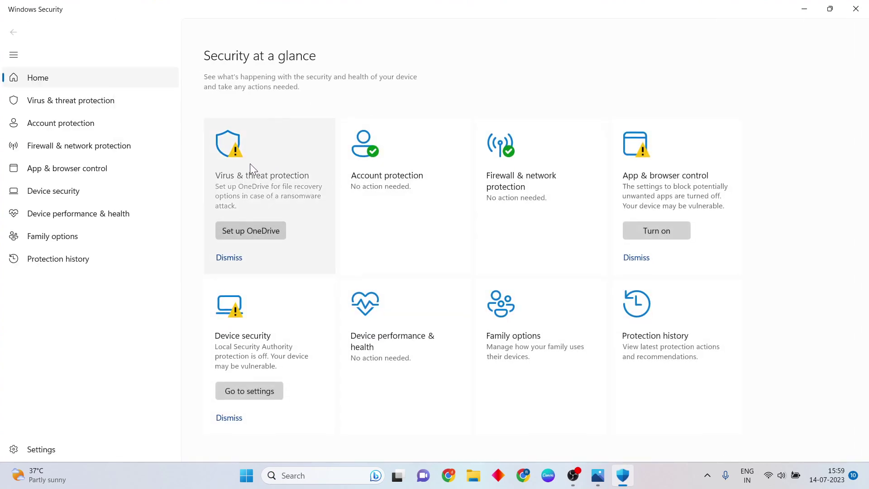
click(286, 180)
Examine the Virus & threat protection page, including its ransomware protection and allowed threats pages.
scroll(287, 186, down, 1)
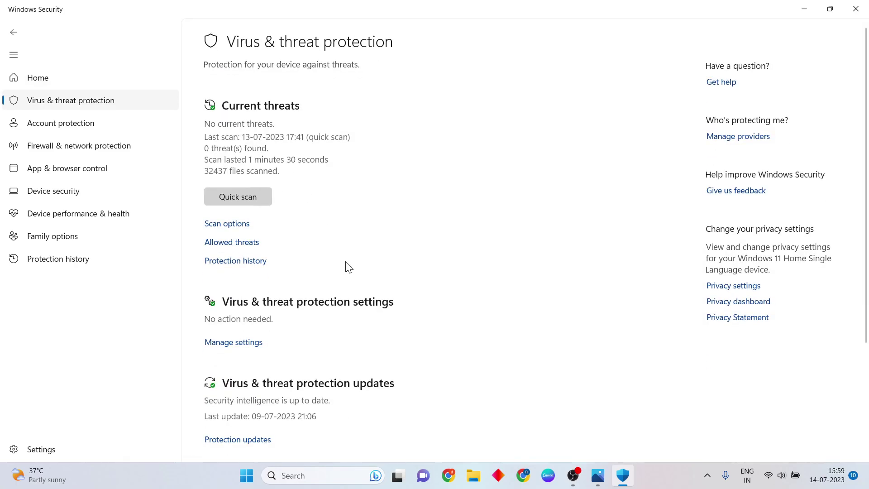
scroll(347, 267, down, 3)
scroll(347, 267, down, 1)
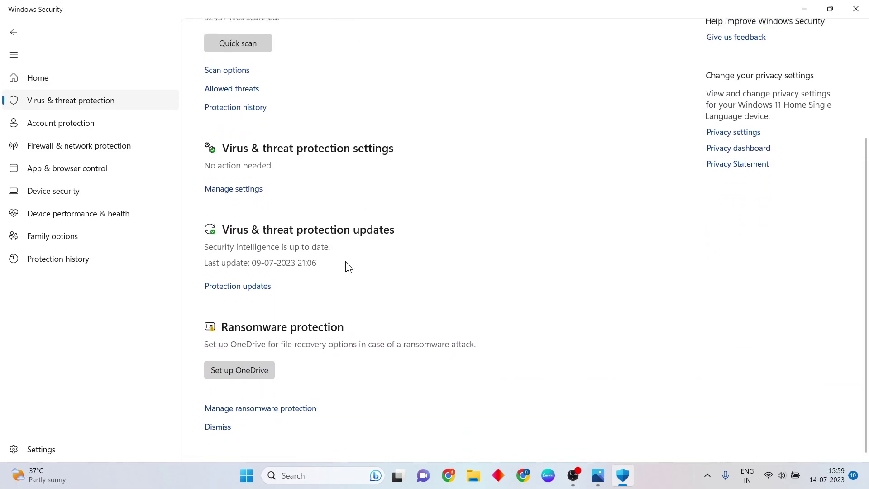
scroll(460, 384, down, 1)
scroll(460, 384, up, 1)
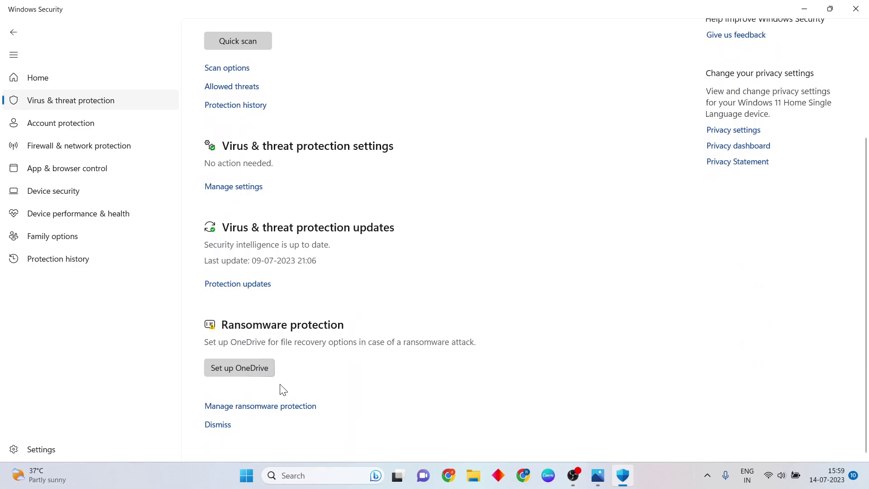
click(285, 407)
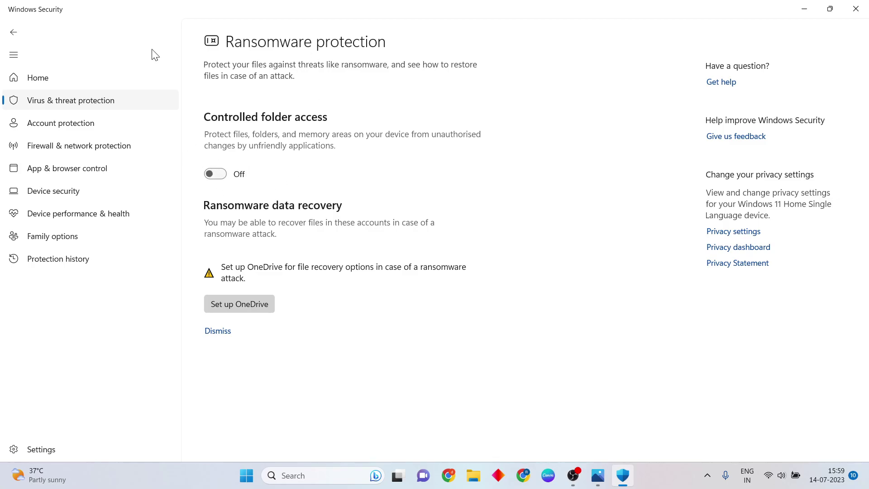
click(13, 31)
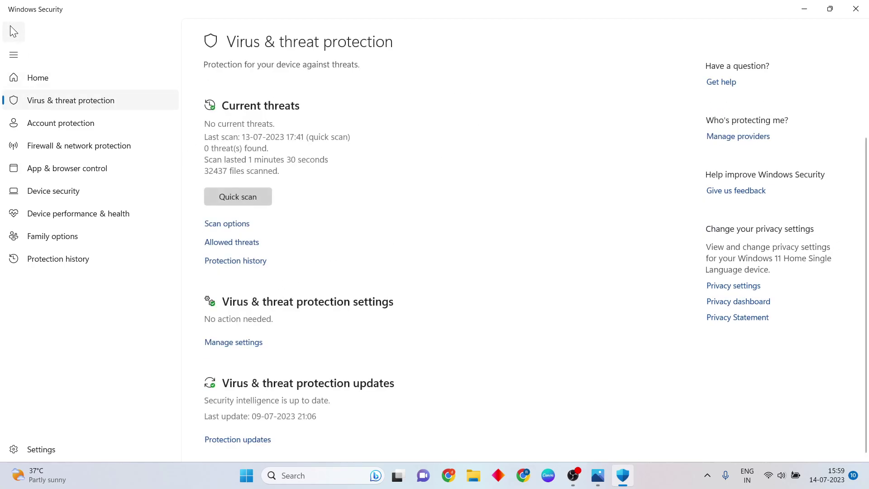
scroll(341, 236, down, 2)
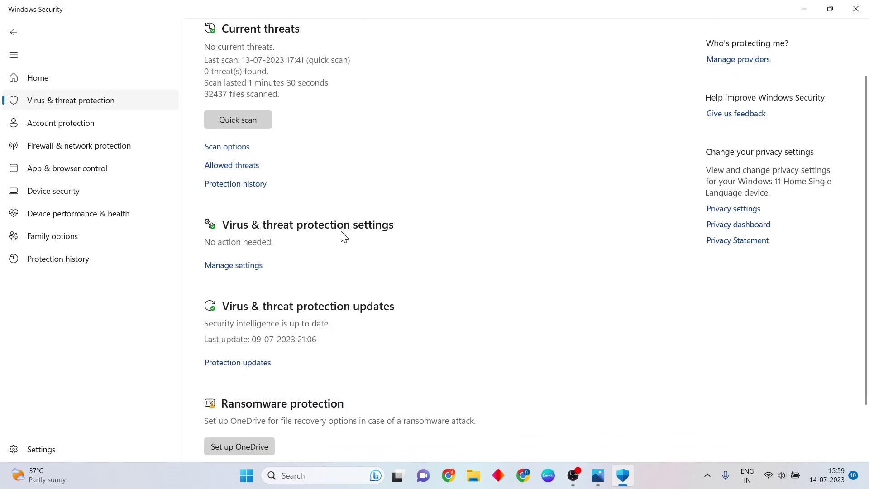
click(241, 167)
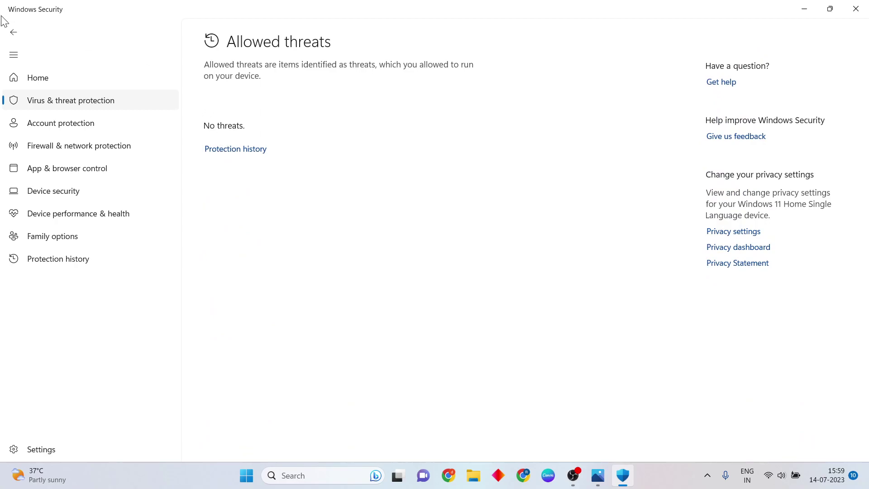
click(13, 30)
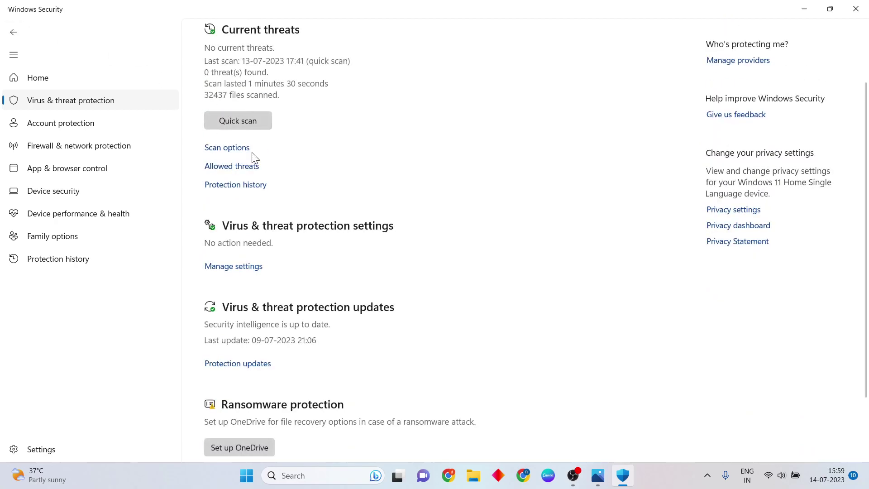
Turn off real-time protection, cloud-delivered protection and automatic sample submission in the Virus & threat protection settings.
click(239, 272)
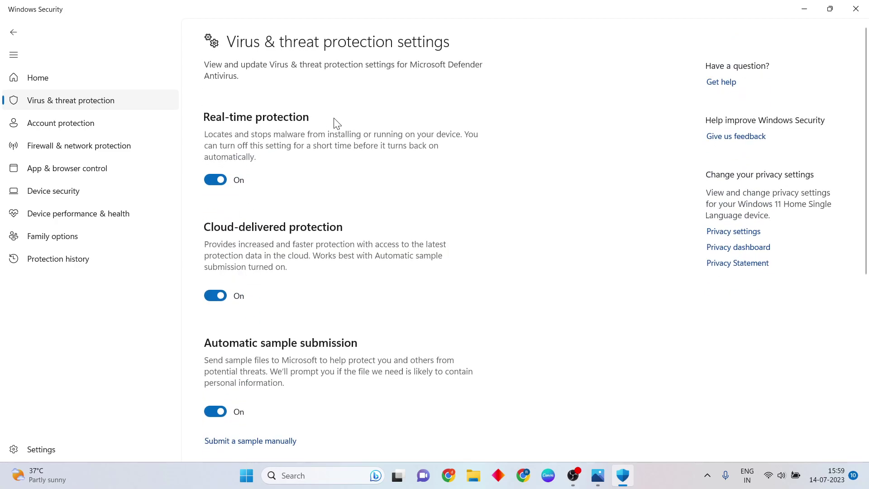
click(215, 180)
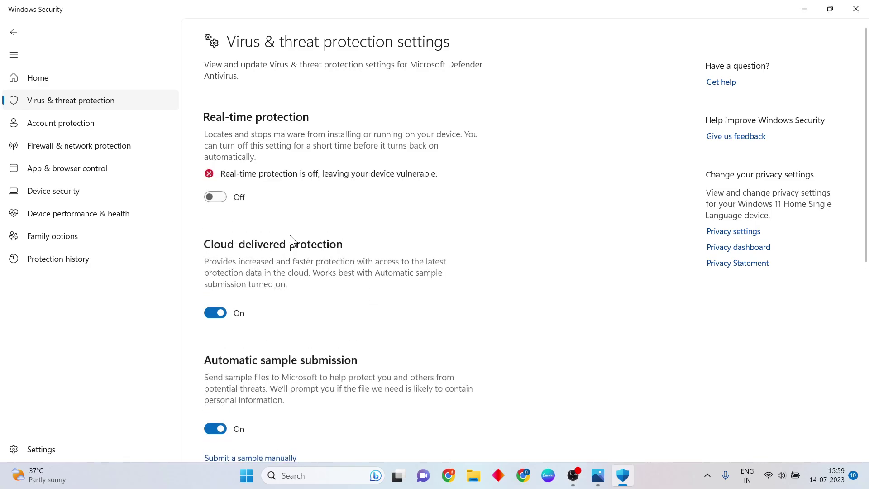
scroll(346, 297, down, 3)
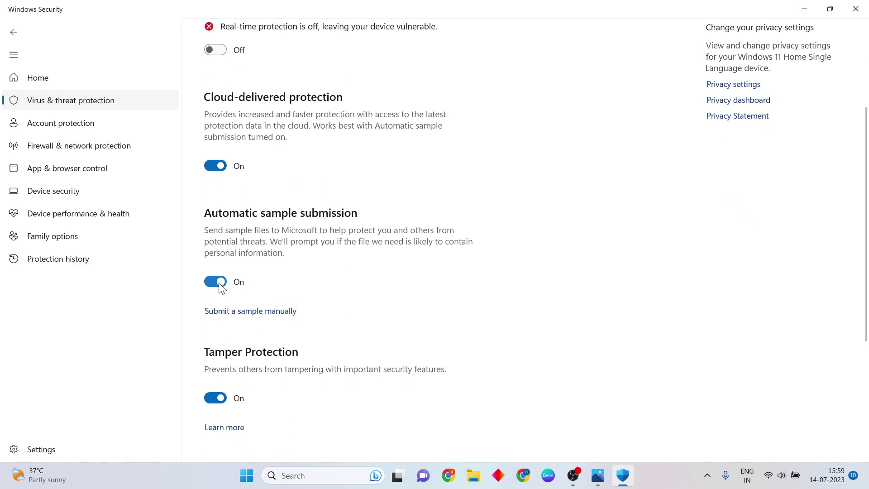
click(215, 166)
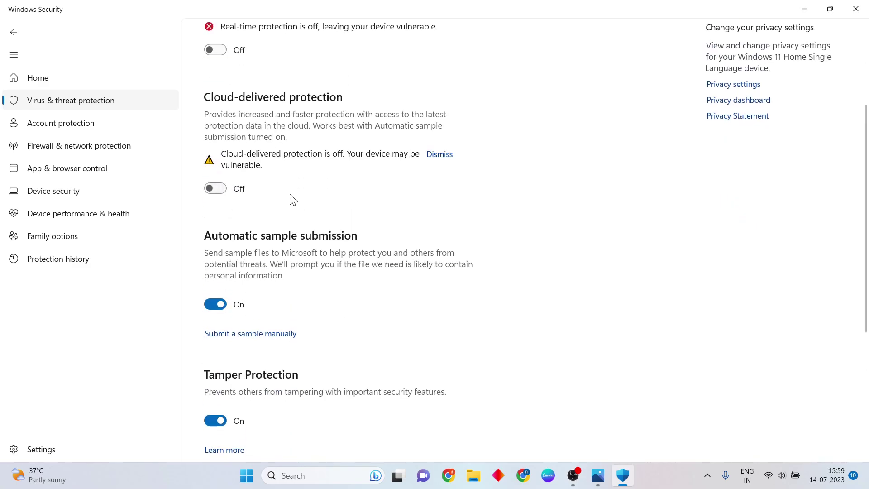
scroll(290, 198, down, 1)
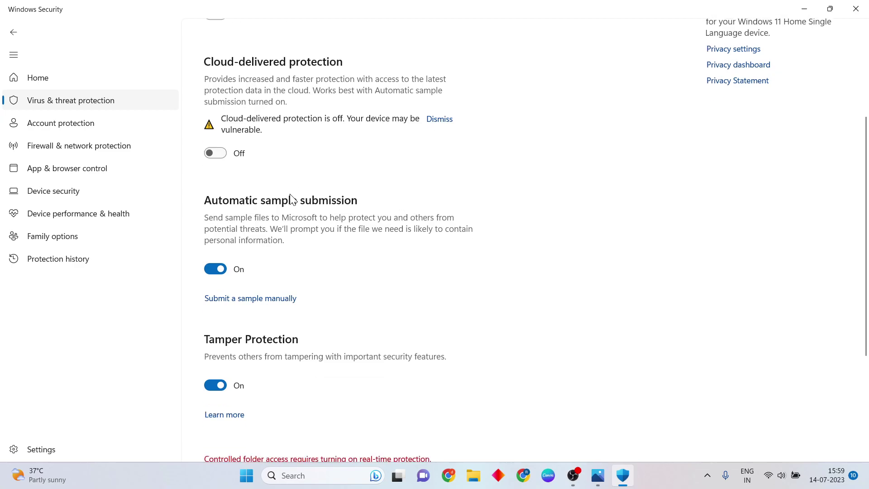
click(211, 267)
scroll(338, 295, down, 5)
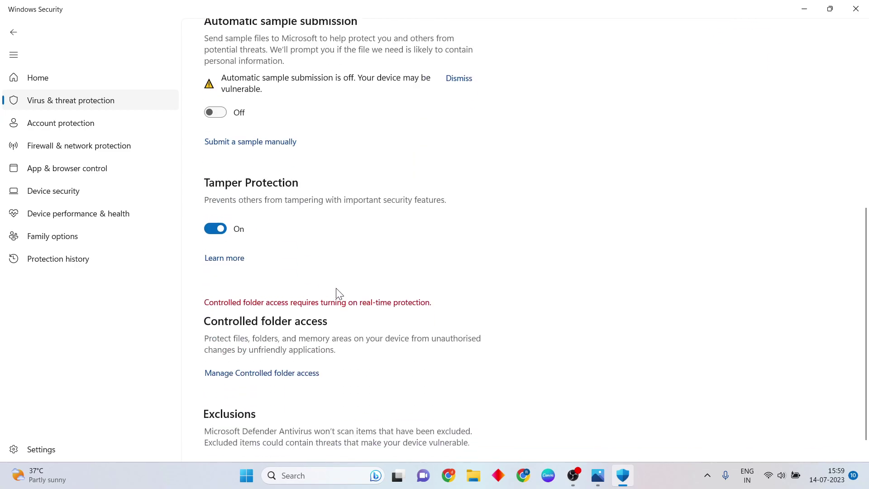
Turn off Tamper Protection in the Virus & threat protection settings and close Windows Security.
click(216, 224)
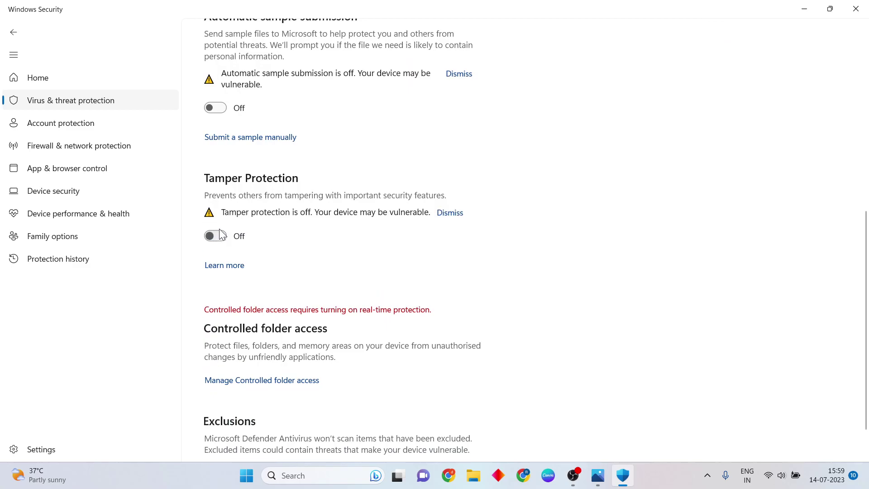
click(856, 9)
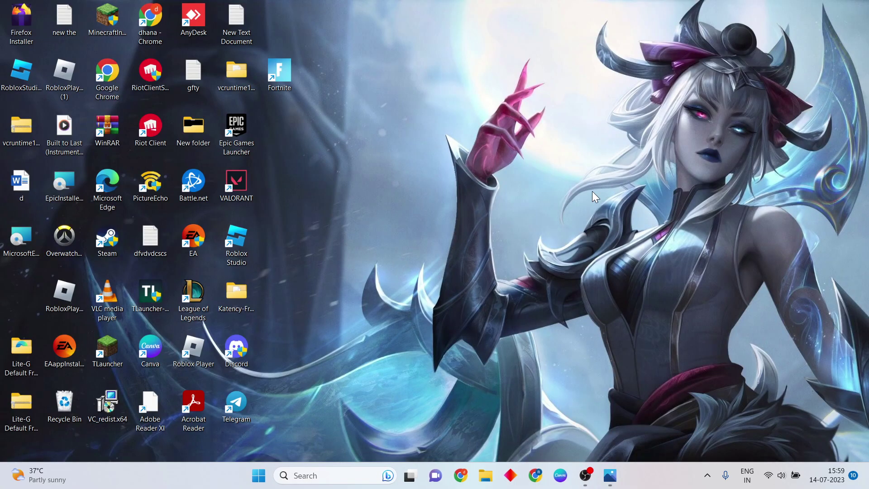
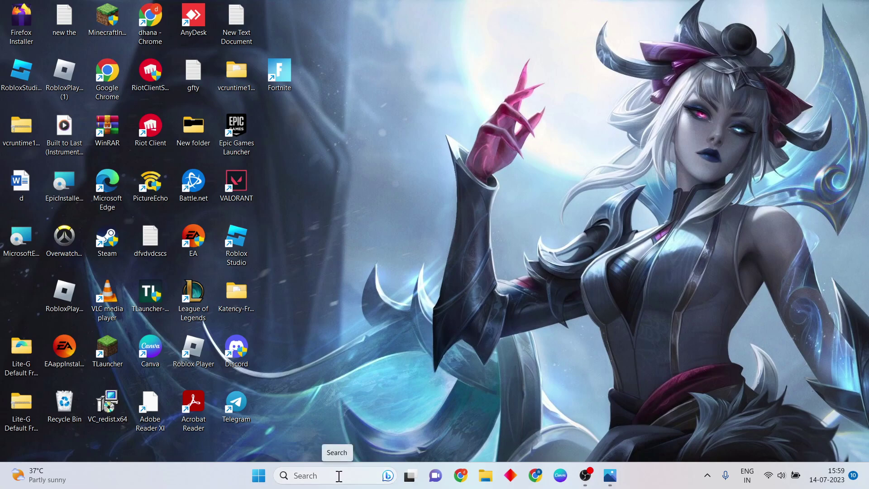
Find NVIDIA Control Panel through a system search and open the program-specific settings under Manage 3D Settings.
click(338, 476)
text(nivid)
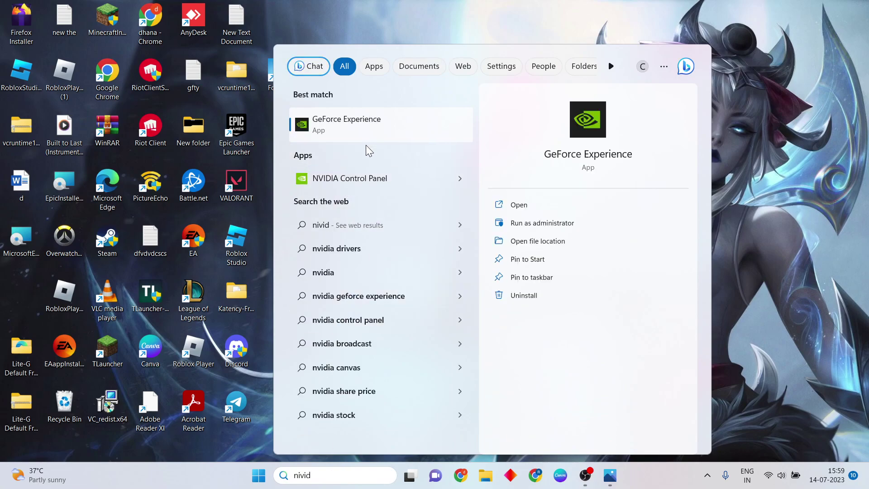
click(376, 178)
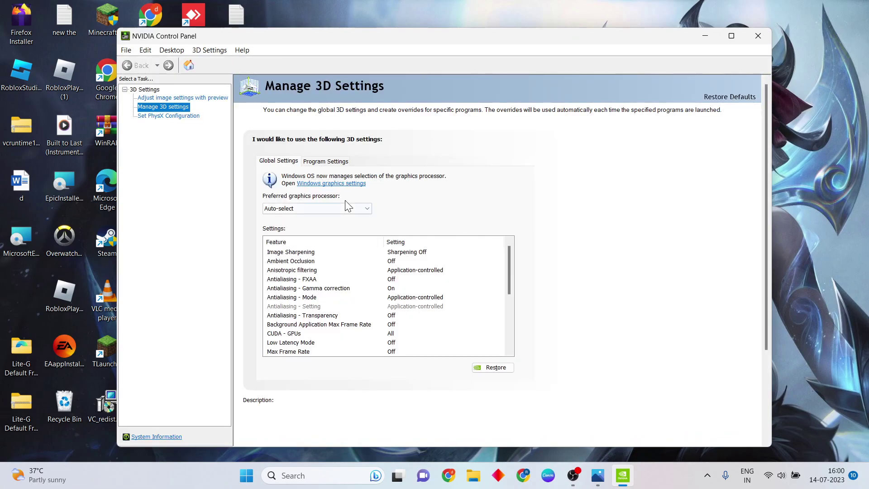
click(173, 109)
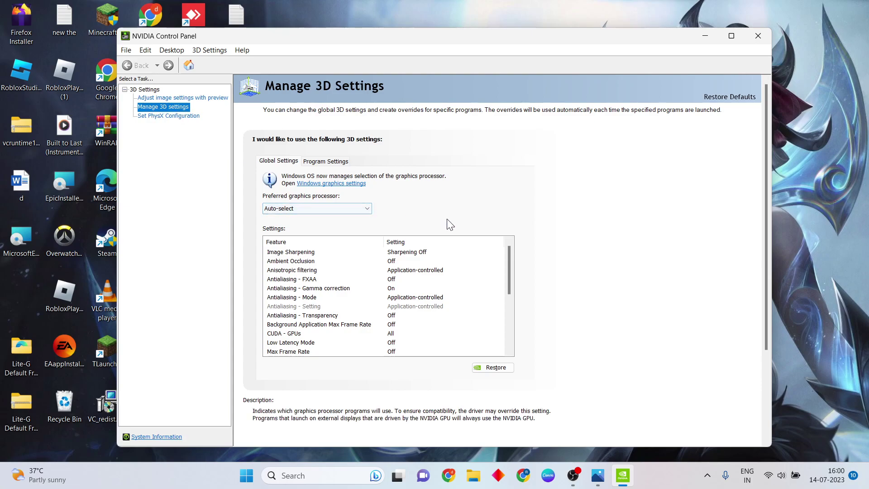
click(331, 162)
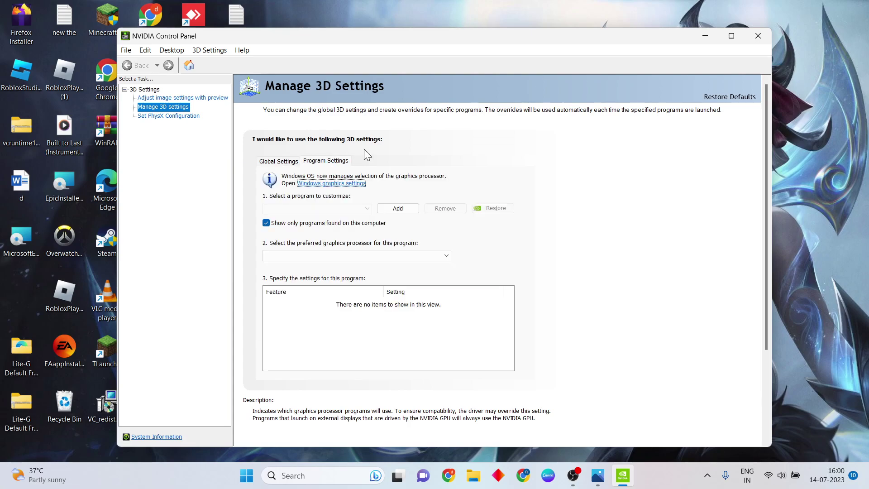
Add VALORANT to the programs with custom 3D settings and close NVIDIA Control Panel.
click(398, 209)
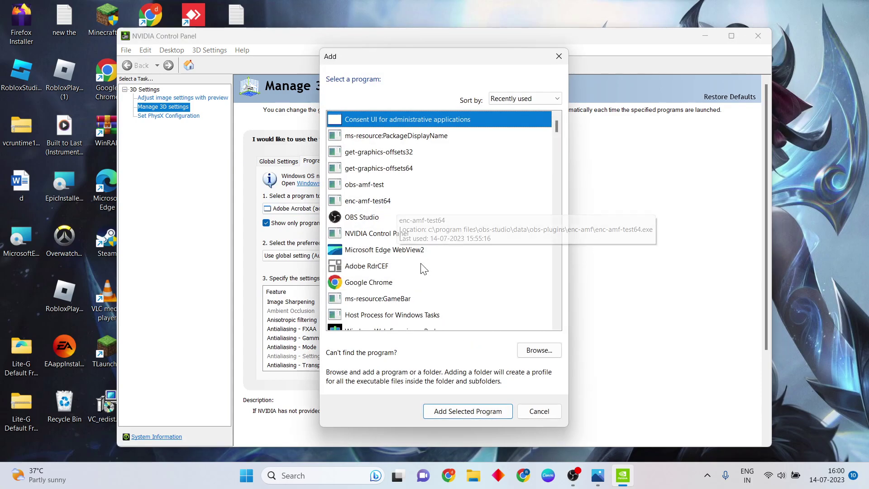
scroll(421, 267, down, 10)
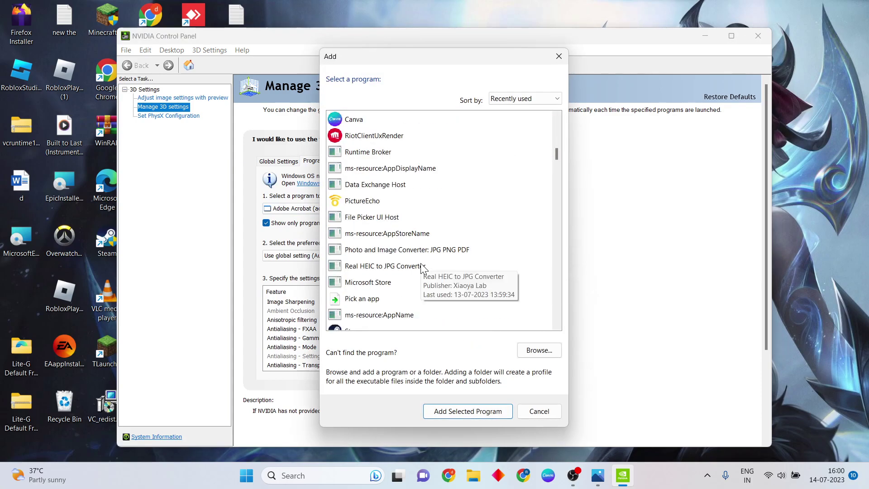
scroll(423, 268, down, 5)
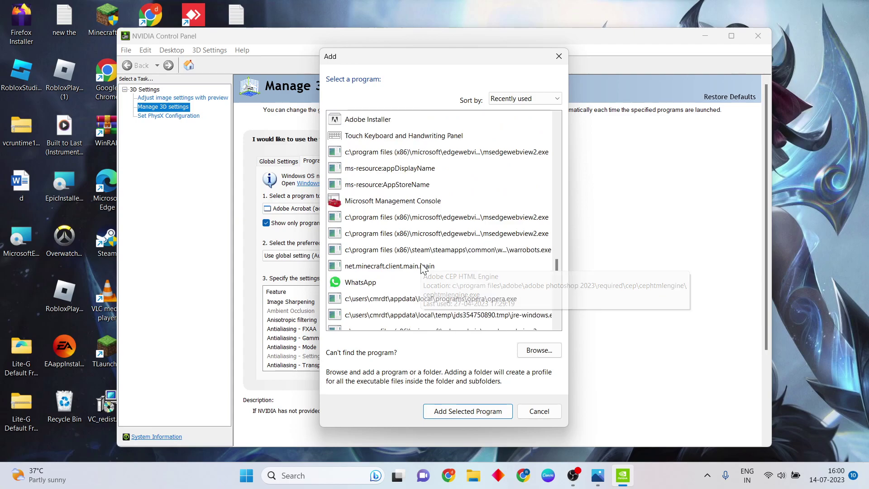
scroll(422, 267, down, 10)
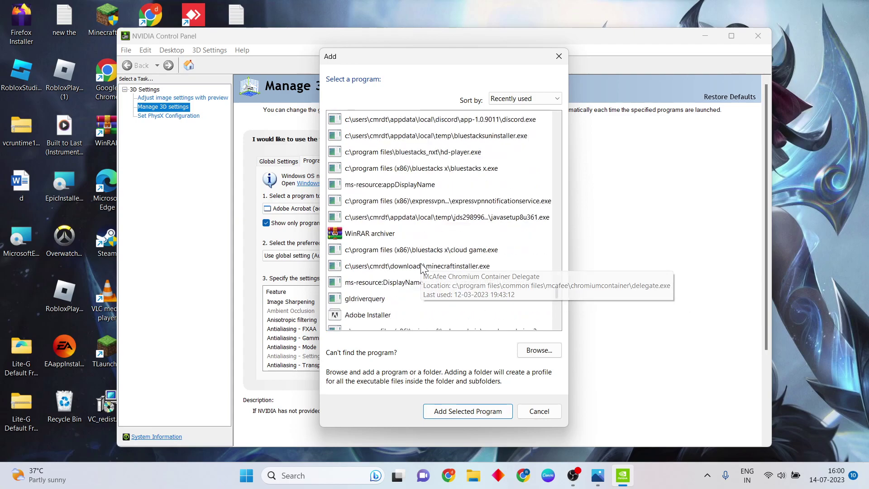
scroll(423, 267, up, 12)
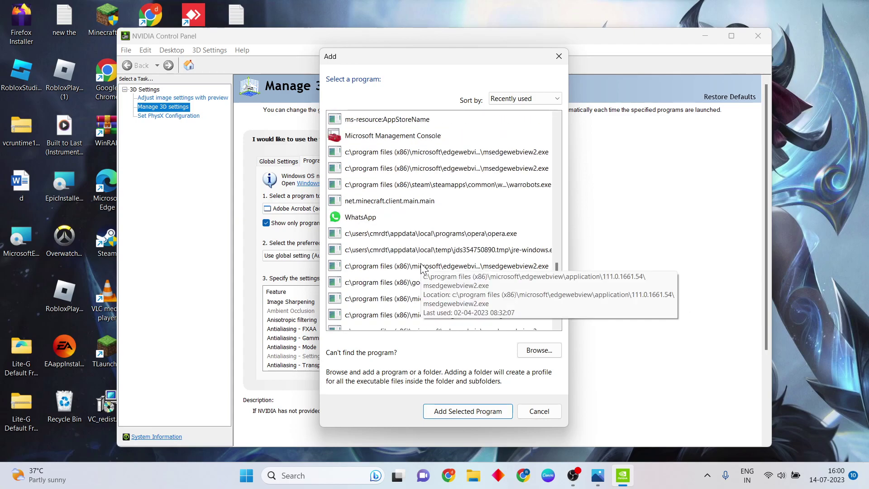
scroll(423, 268, up, 5)
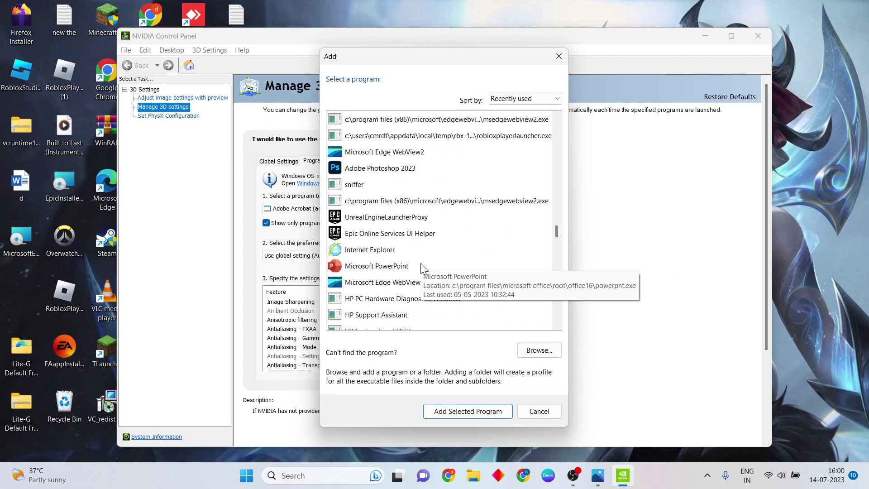
scroll(422, 268, down, 2)
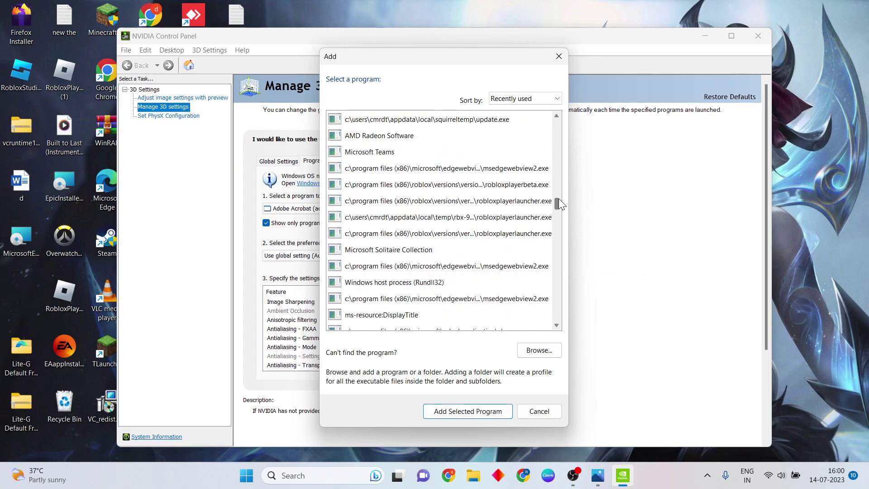
drag(559, 198, 559, 171)
drag(558, 163, 563, 219)
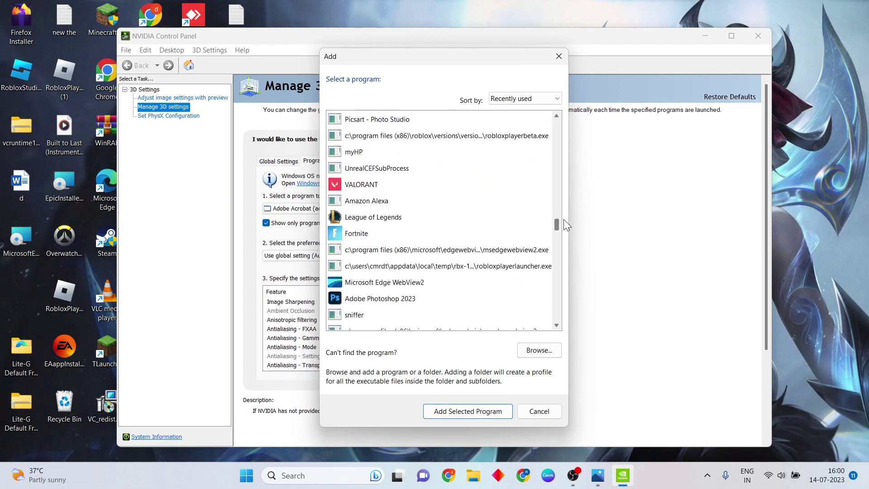
click(387, 184)
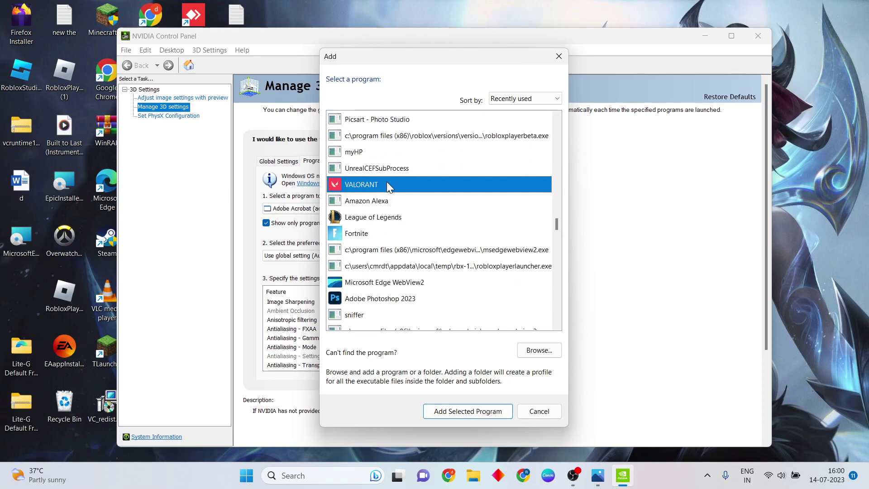
click(476, 411)
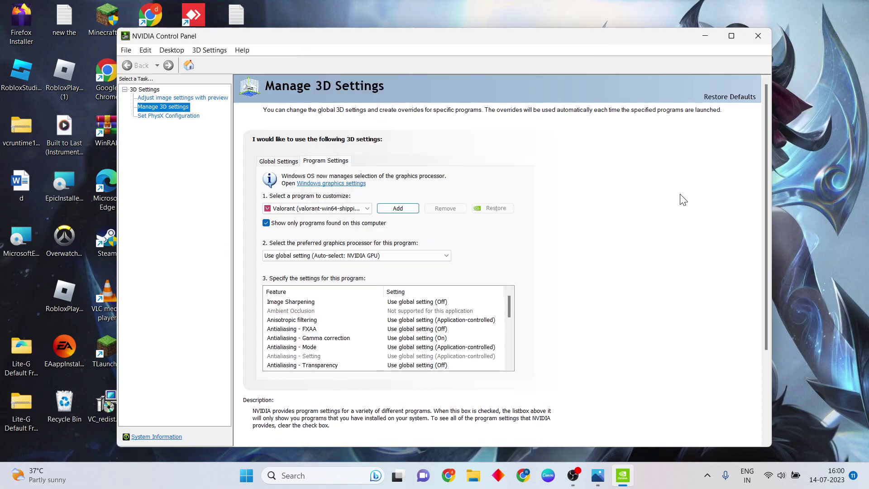
scroll(681, 199, down, 3)
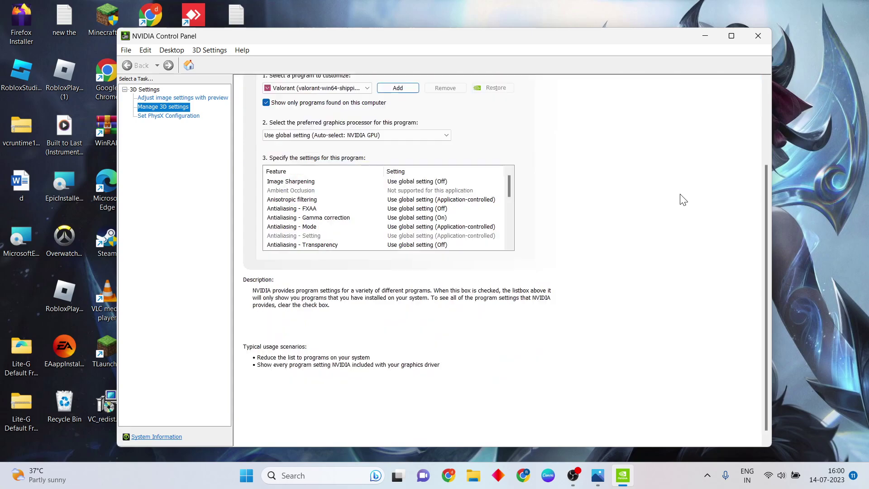
click(758, 36)
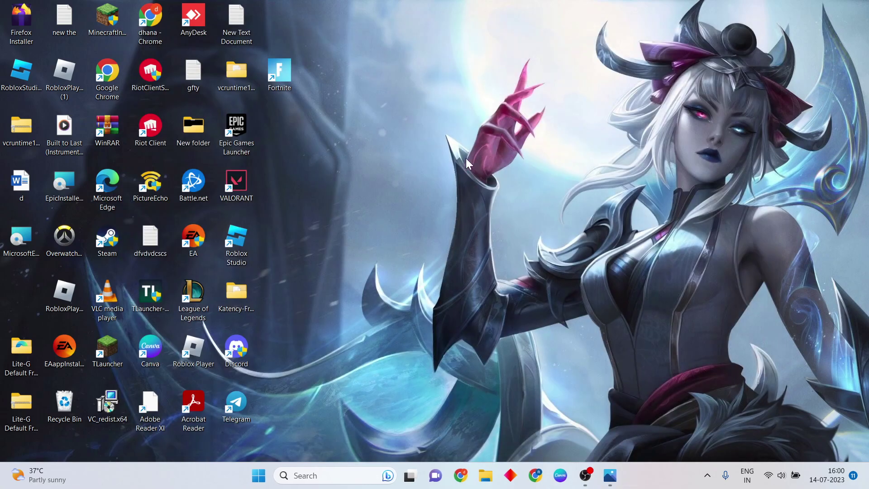
Find Windows Settings through a system search and open the Graphics page of the Display settings.
click(312, 475)
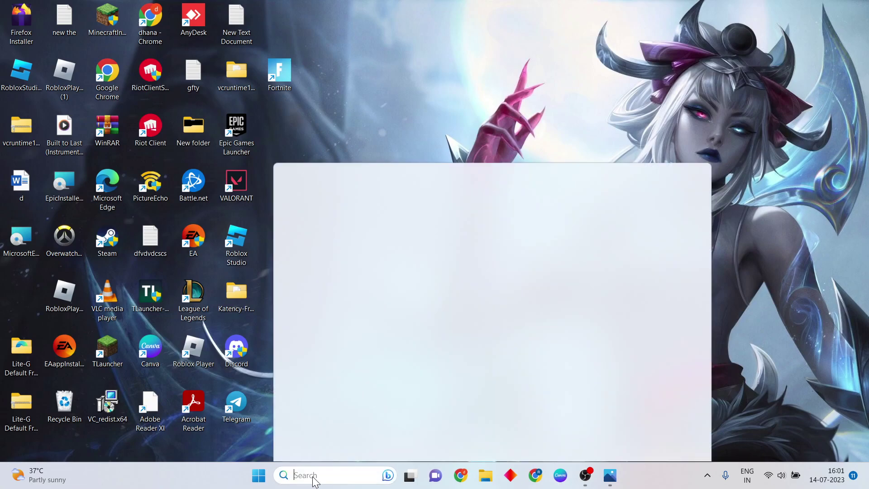
text(se)
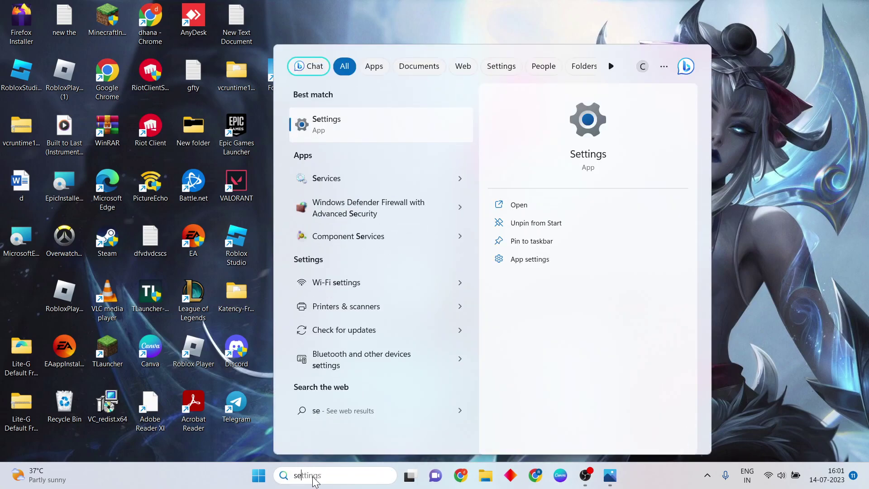
text(tting)
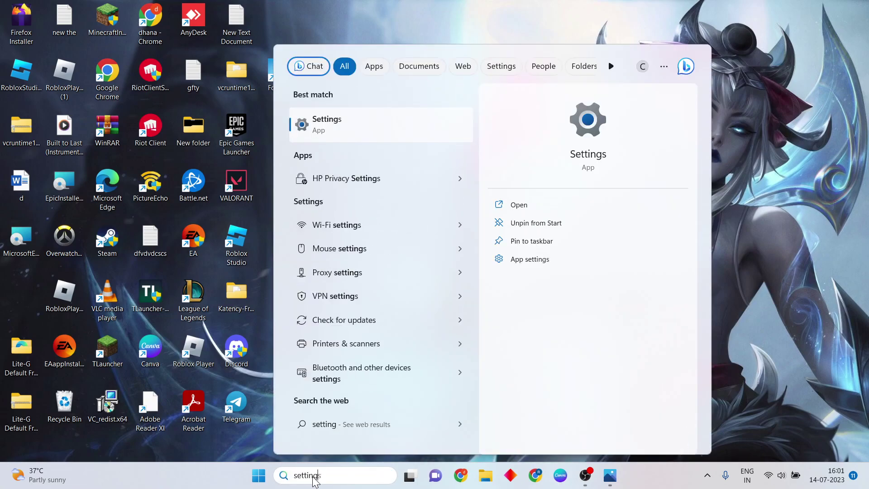
click(360, 133)
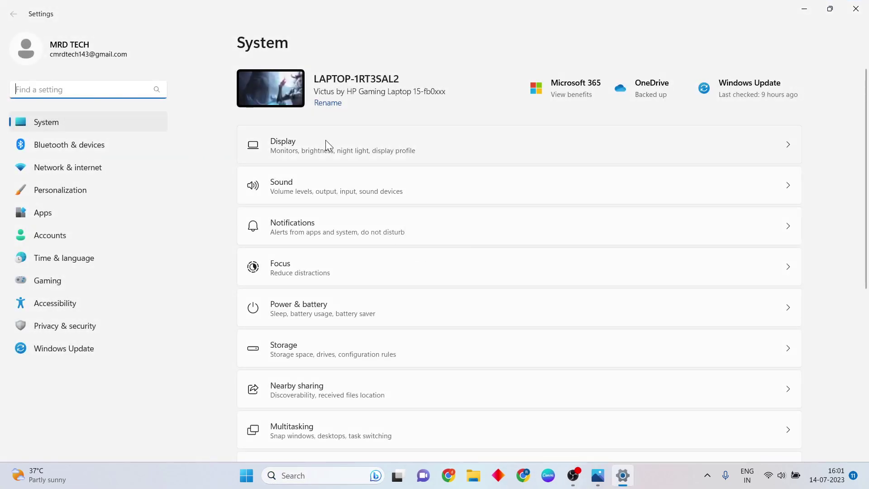
click(347, 145)
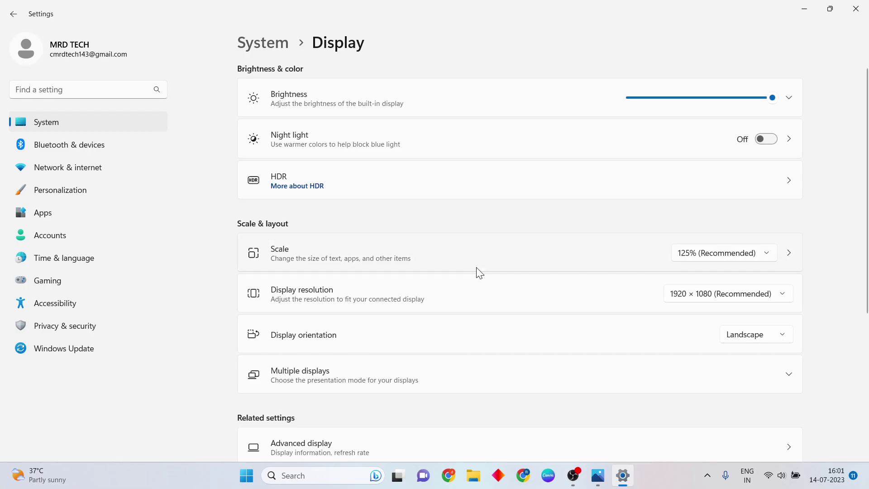
scroll(477, 271, down, 5)
scroll(476, 267, up, 1)
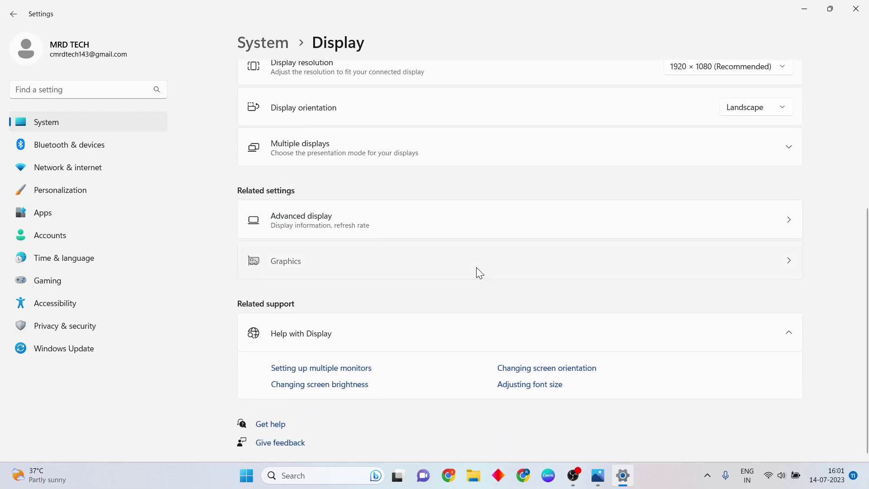
click(476, 267)
Set VALORANT's graphics preference to High performance, save it and close Settings.
scroll(334, 301, down, 5)
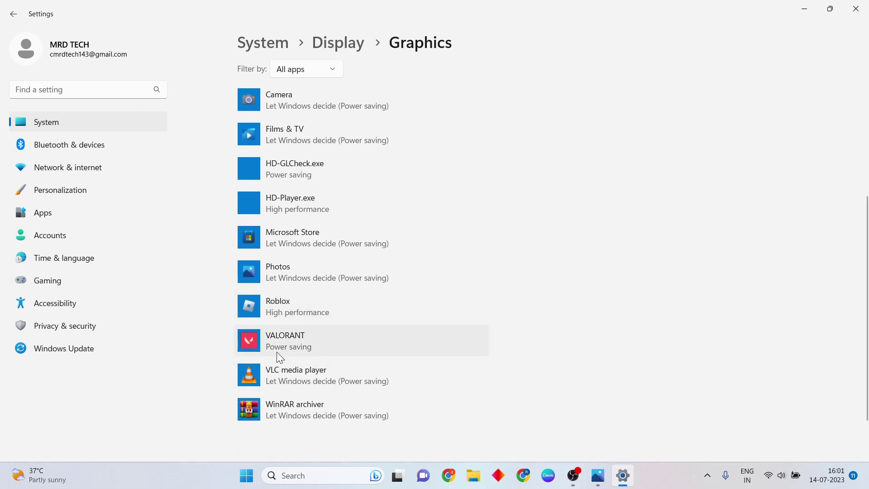
click(315, 346)
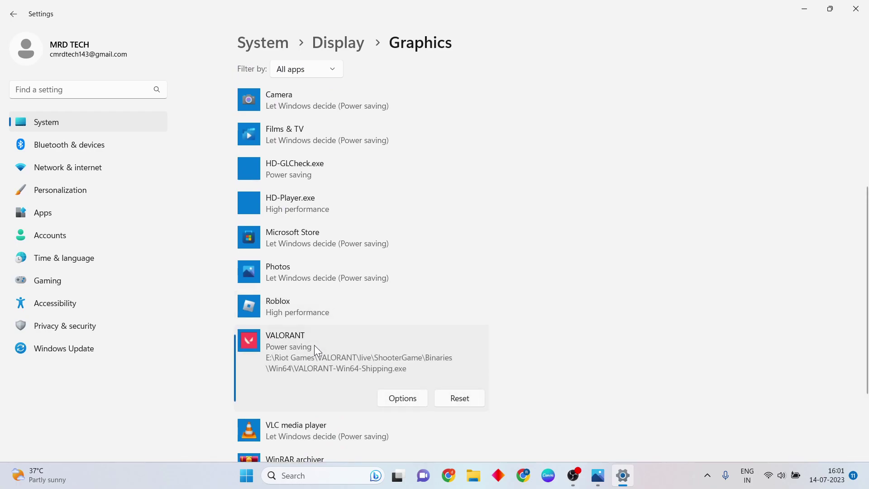
click(403, 399)
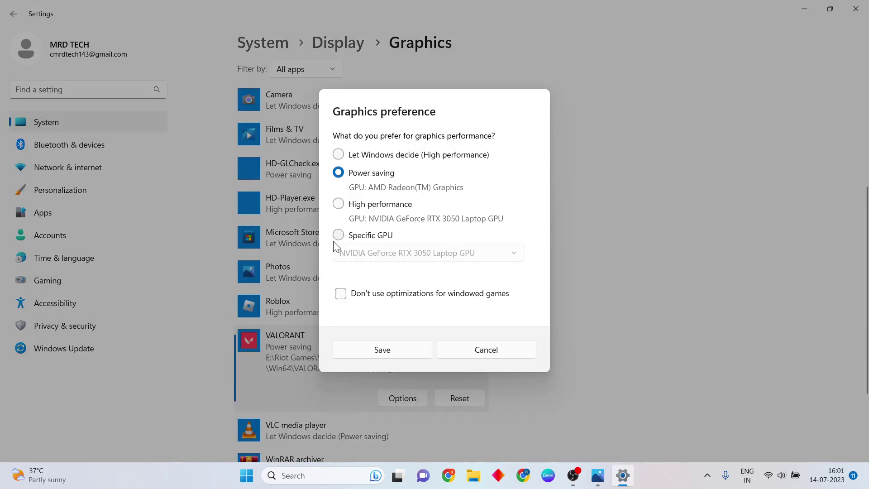
click(339, 205)
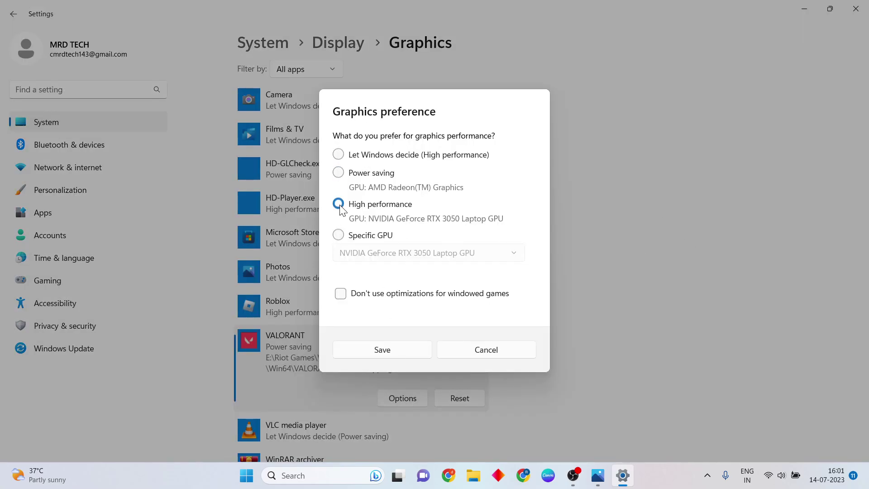
click(404, 352)
click(866, 5)
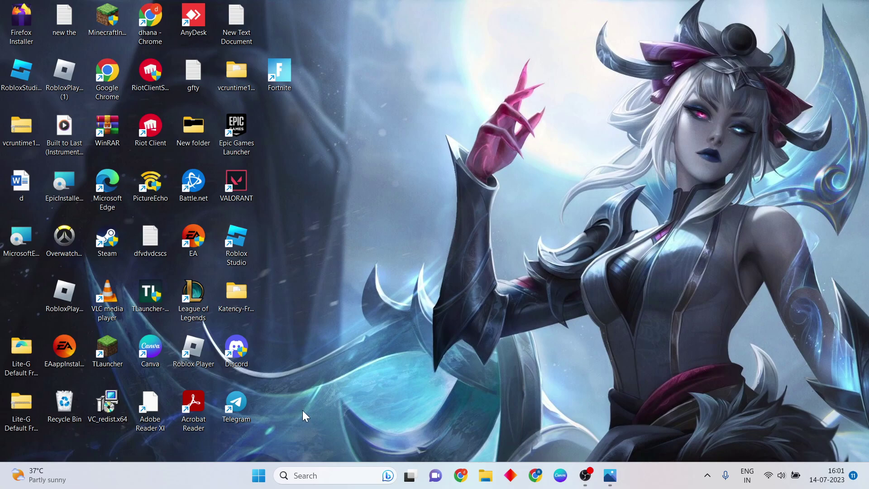
click(259, 476)
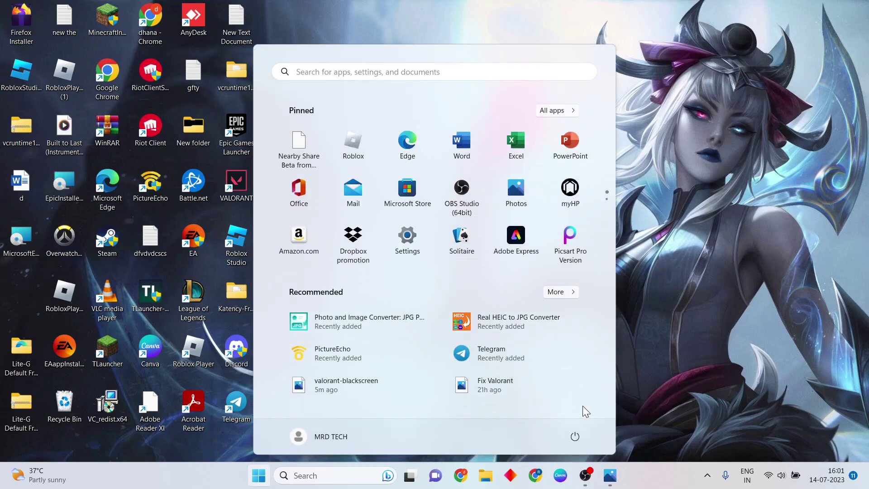
click(575, 436)
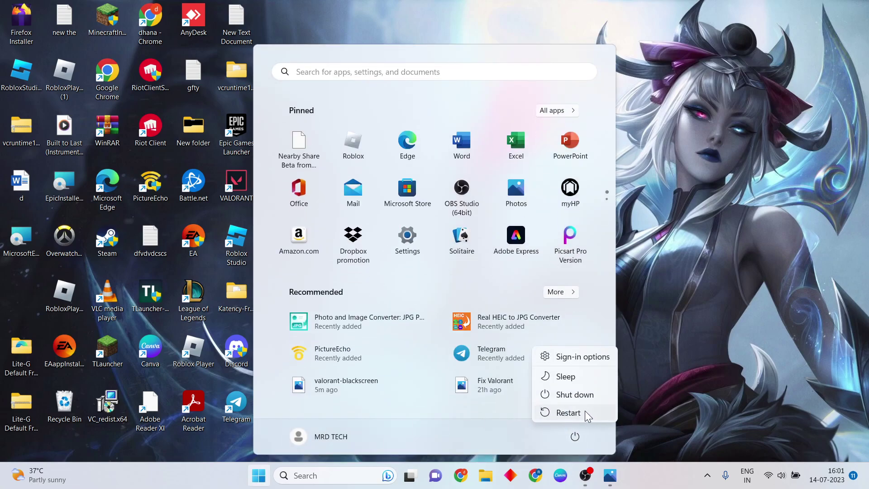
key(Escape)
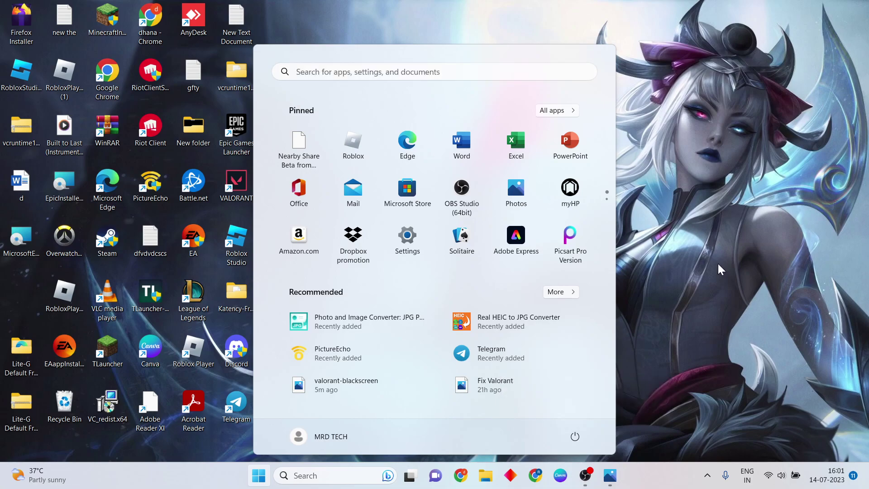
click(718, 263)
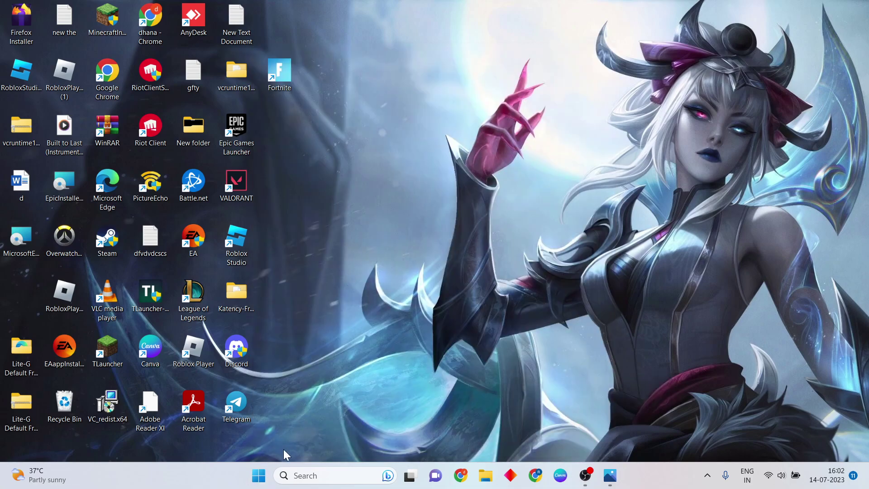
View the computer's power options, including Restart, and dismiss them without choosing one.
click(258, 476)
click(576, 442)
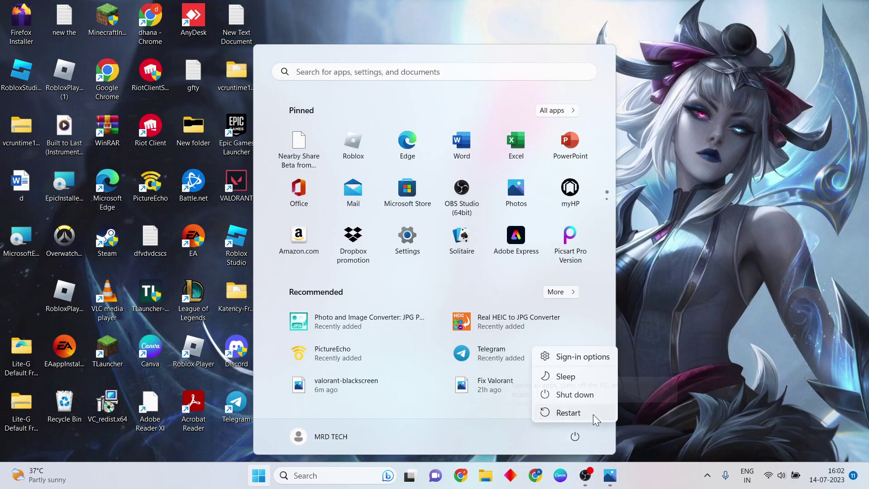
click(702, 268)
click(702, 270)
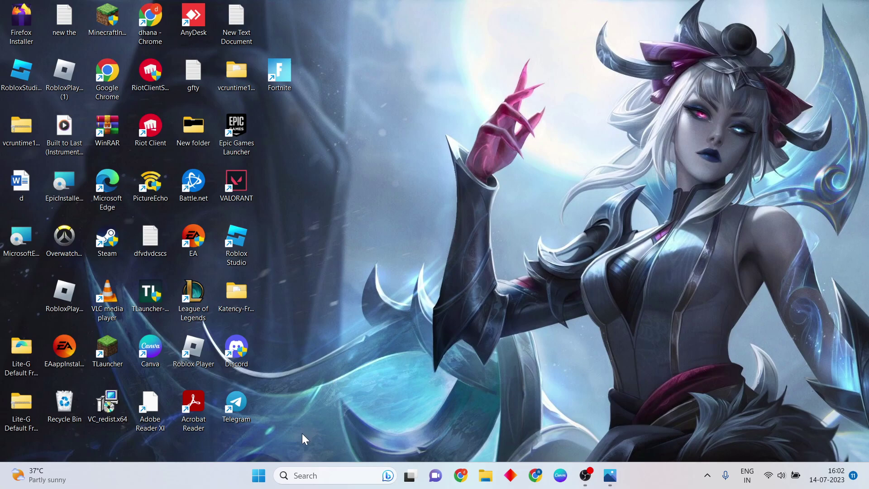
Open the temporary files folder by running %TEMP% from the Run dialog, and maximize its window.
key(super+x)
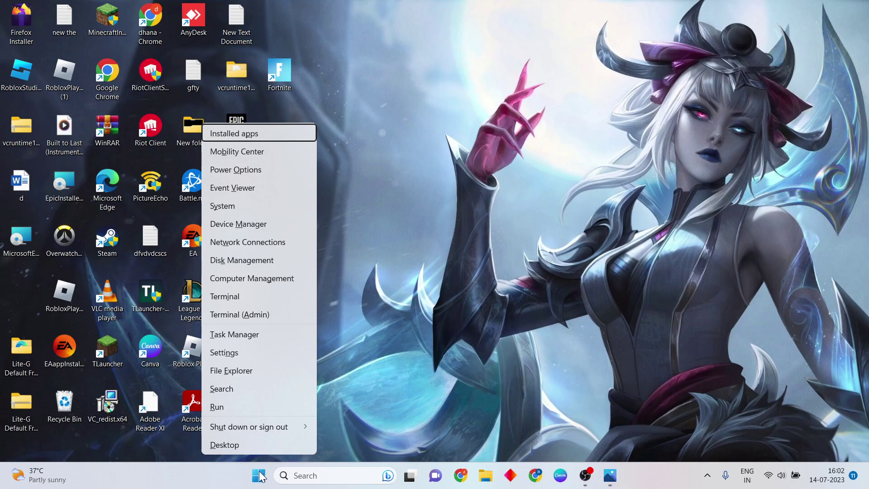
click(261, 404)
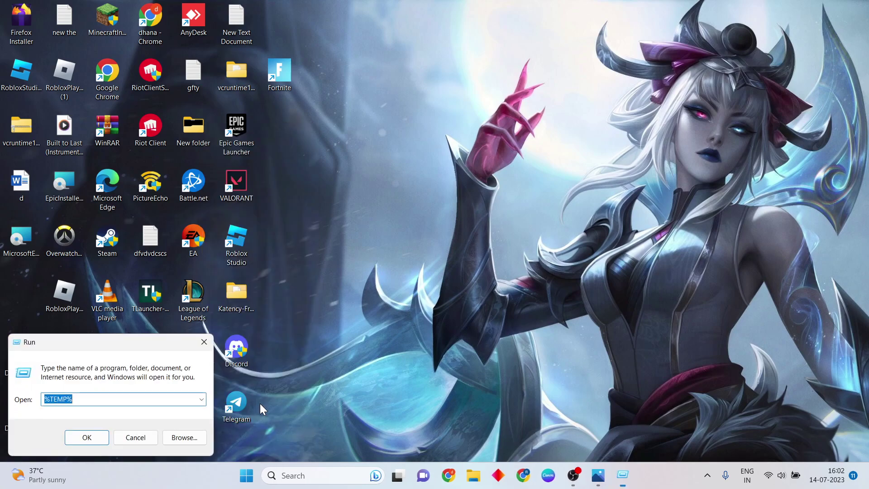
drag(140, 353, 468, 175)
click(419, 220)
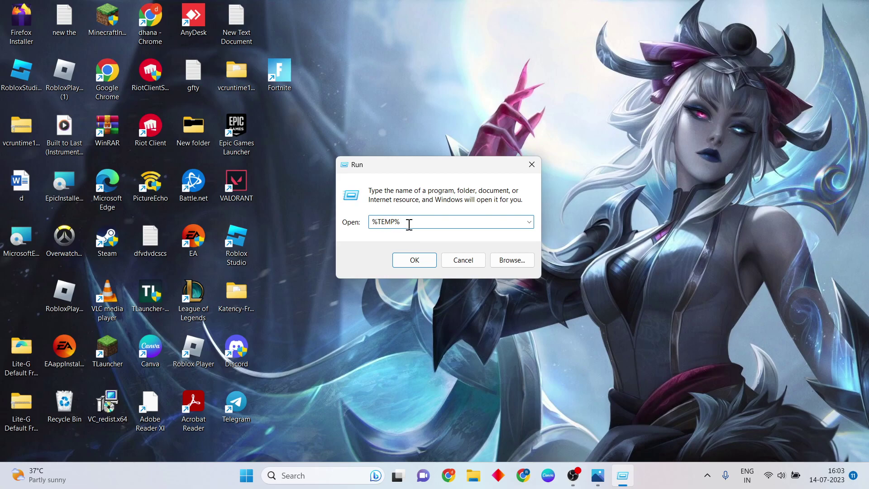
click(415, 260)
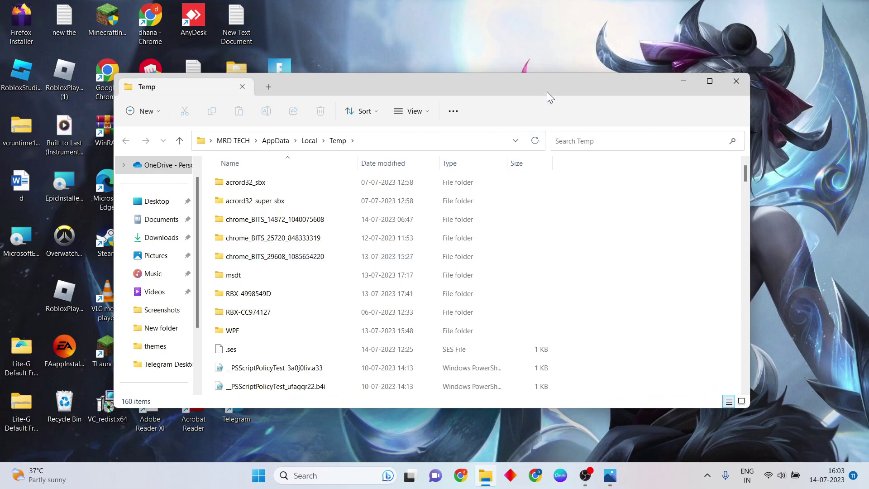
click(708, 83)
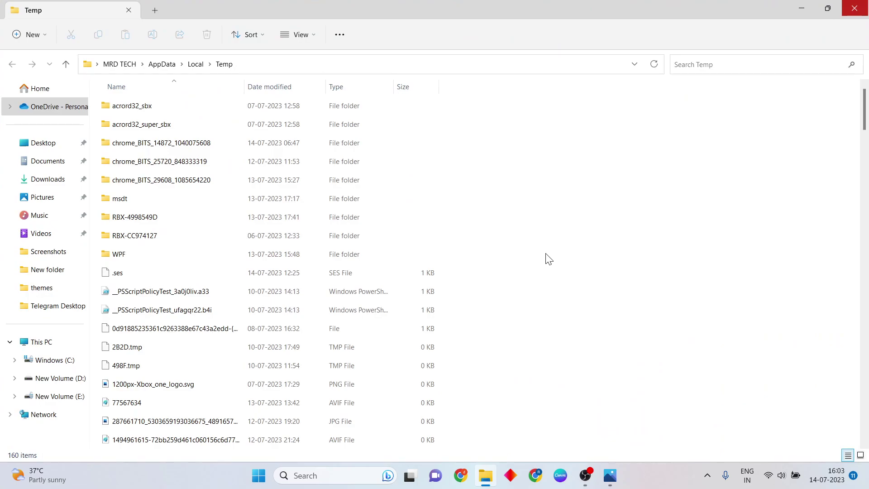
Select every item in the Temp folder and delete the whole selection.
scroll(548, 258, down, 5)
scroll(548, 259, down, 6)
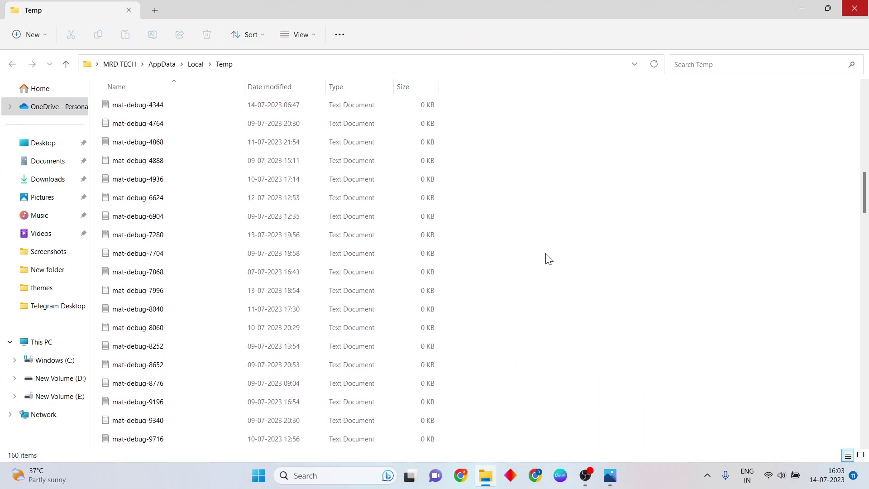
key(ctrl+a)
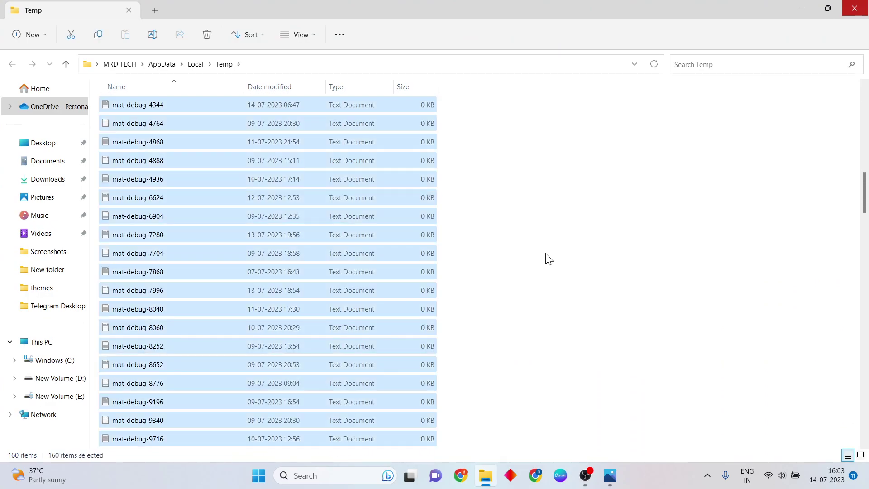
right_click(323, 200)
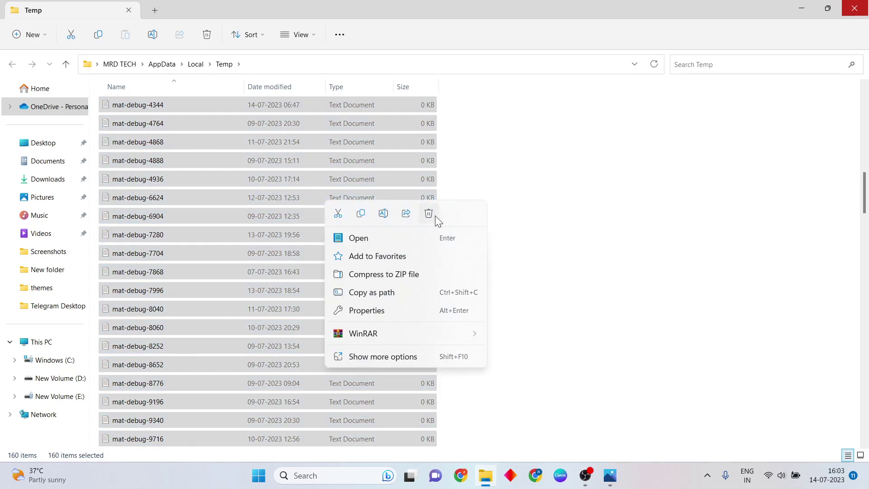
click(373, 357)
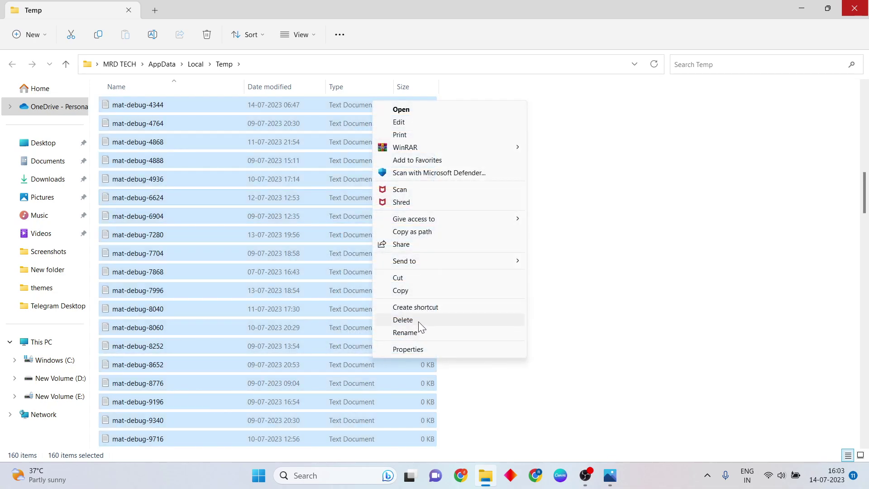
click(418, 321)
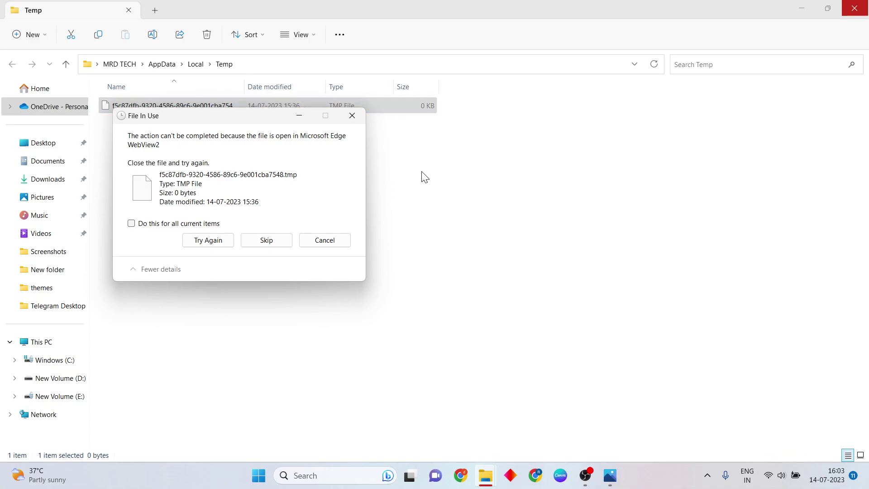
Retry deleting the remaining Temp items for all current items, skip the file still in use, and close the folder.
click(181, 225)
click(219, 241)
click(200, 225)
click(213, 240)
click(212, 240)
click(131, 223)
click(214, 247)
click(132, 223)
click(222, 241)
click(267, 240)
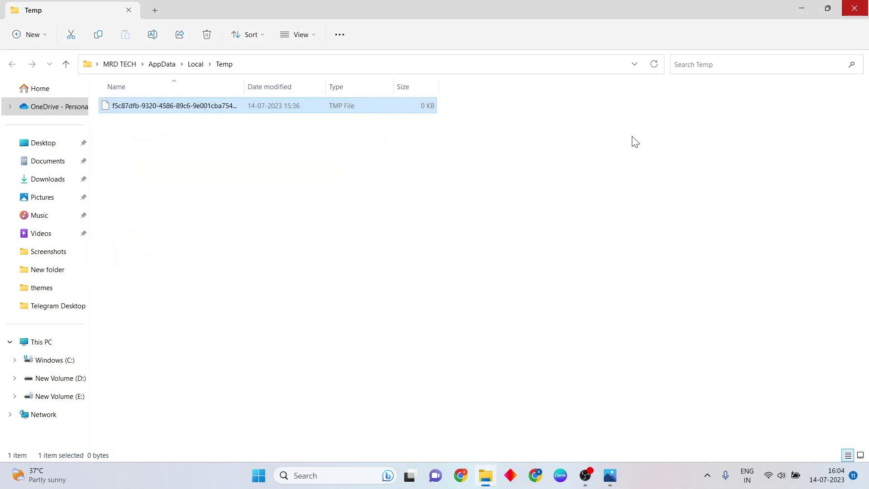
click(858, 10)
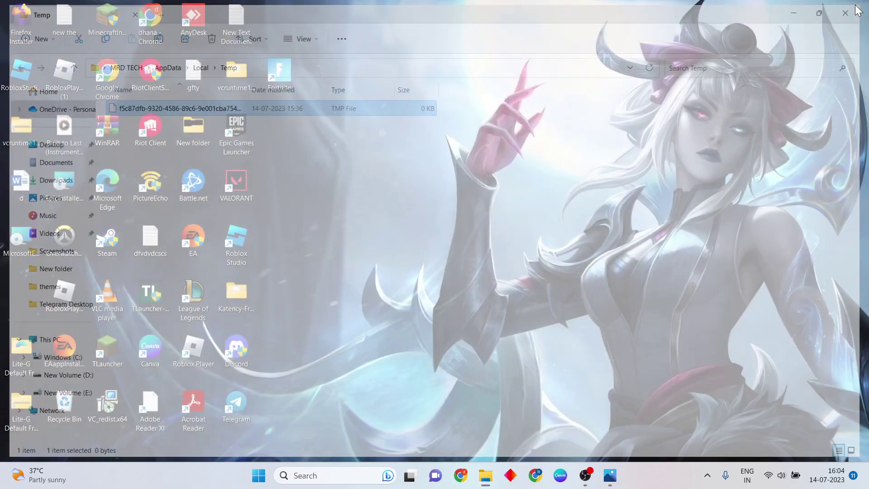
Open Windows Settings from the recent searches and go to Other troubleshooters under the System Troubleshoot page.
click(312, 474)
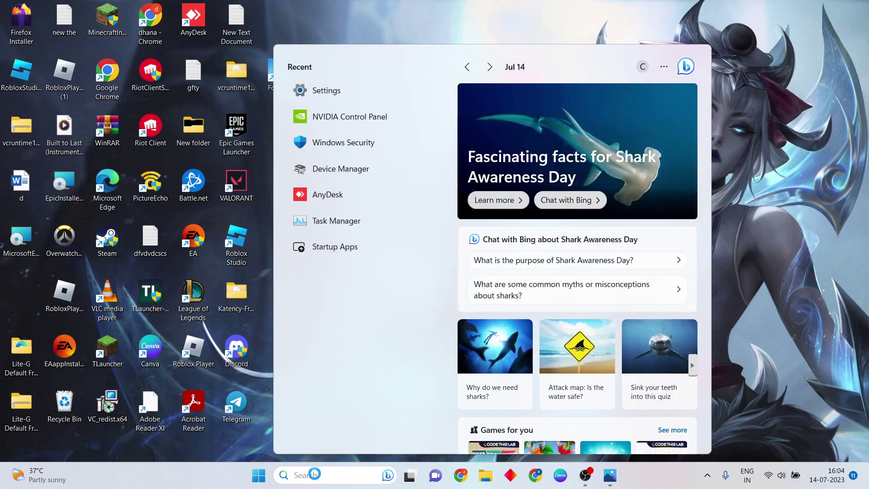
click(334, 96)
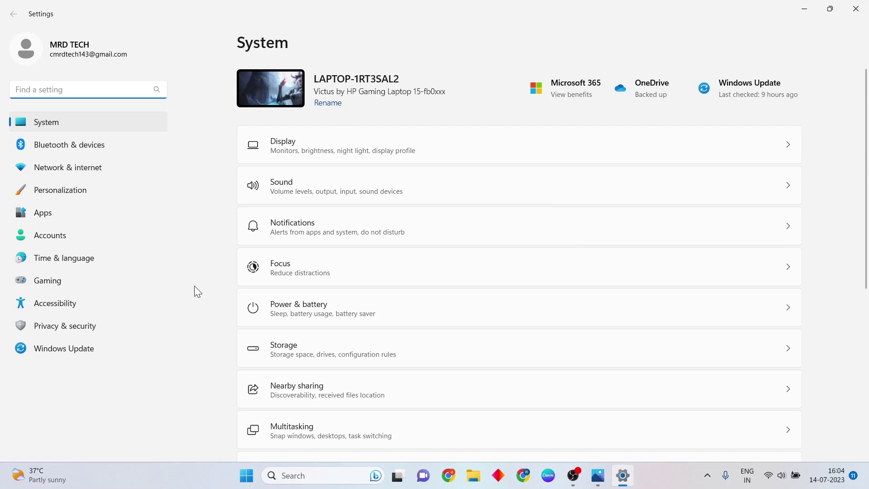
scroll(395, 259, down, 5)
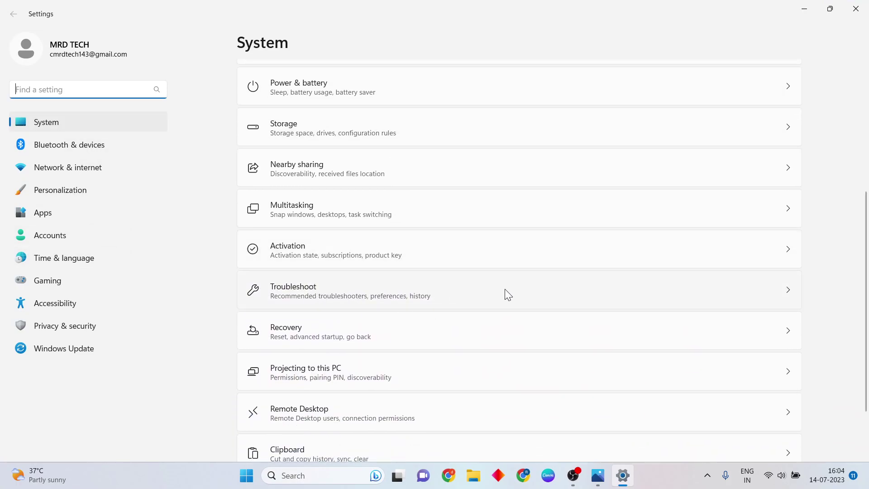
click(451, 295)
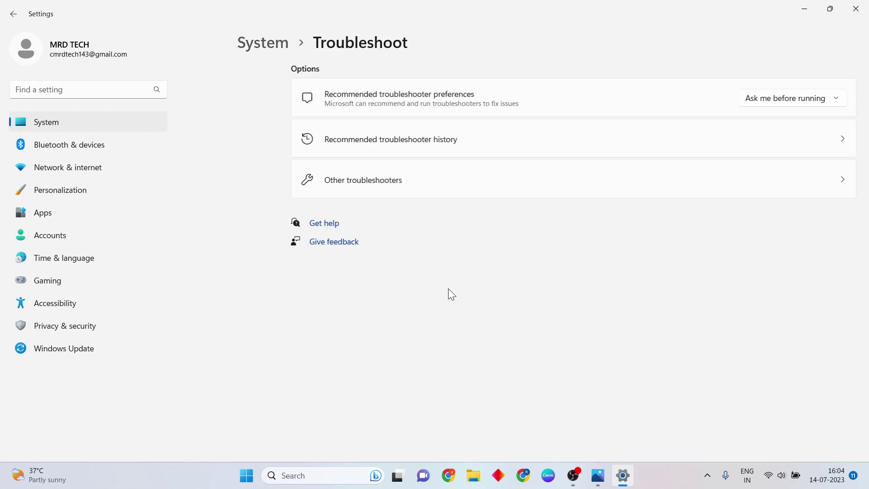
click(725, 178)
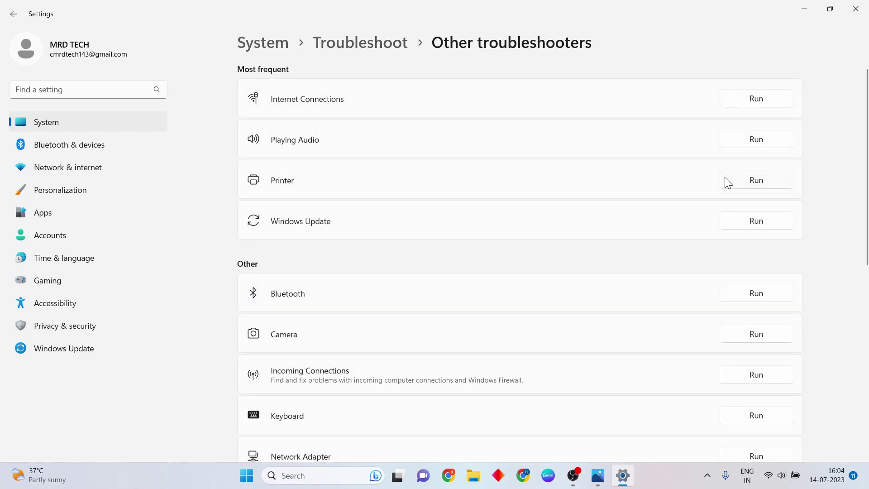
Run the Program Compatibility Troubleshooter from the list of other troubleshooters.
scroll(657, 233, down, 3)
scroll(656, 233, down, 5)
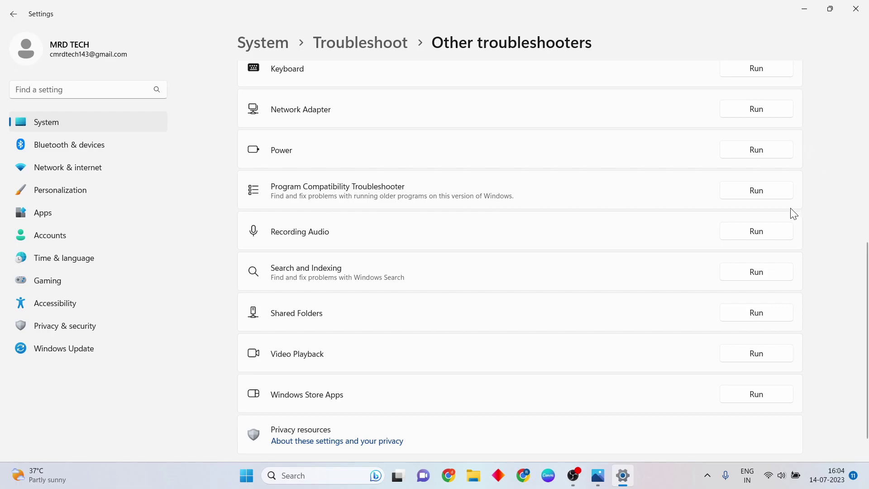
click(752, 196)
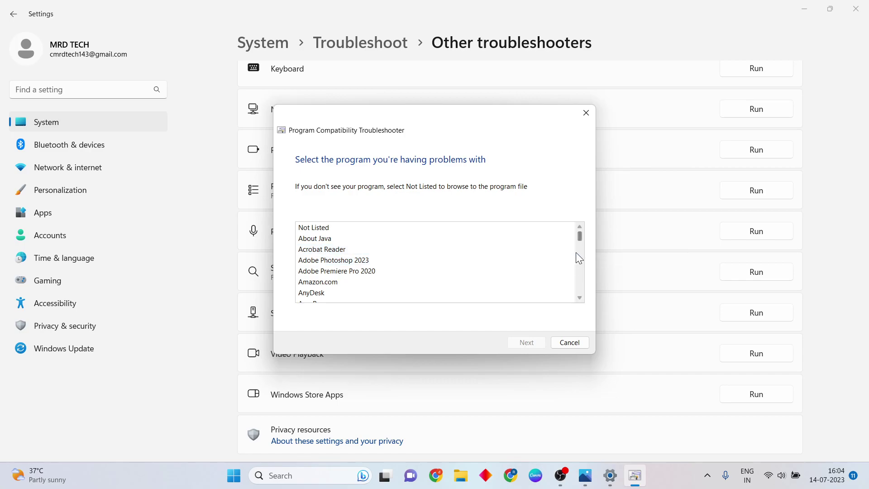
Choose Riot Client as the program having problems and continue to the troubleshooting options.
scroll(580, 297, down, 6)
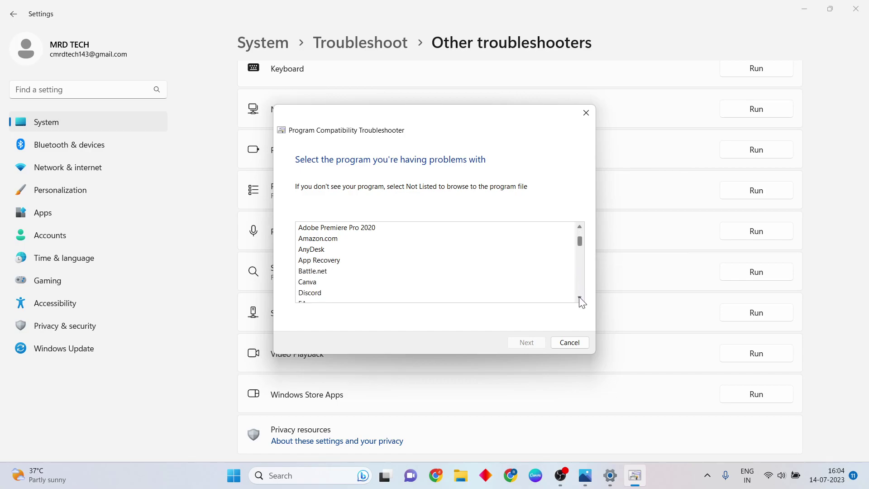
click(579, 298)
click(579, 297)
click(579, 297)
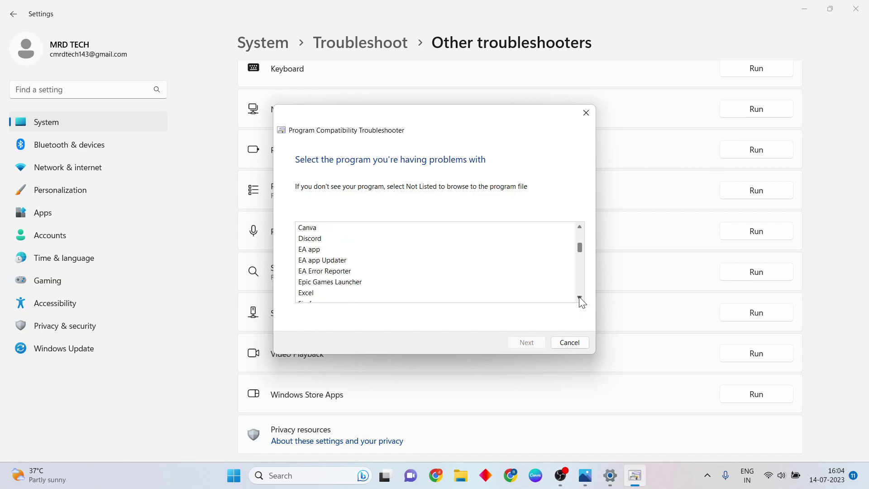
click(579, 298)
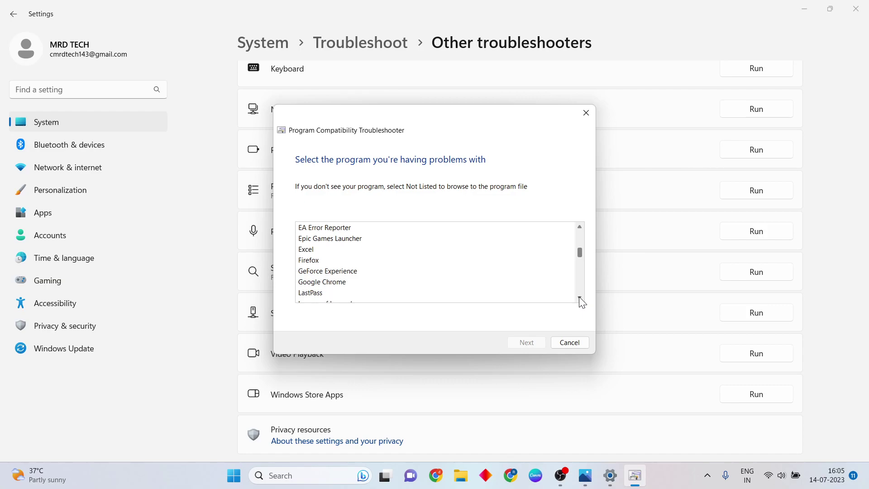
scroll(579, 298, down, 6)
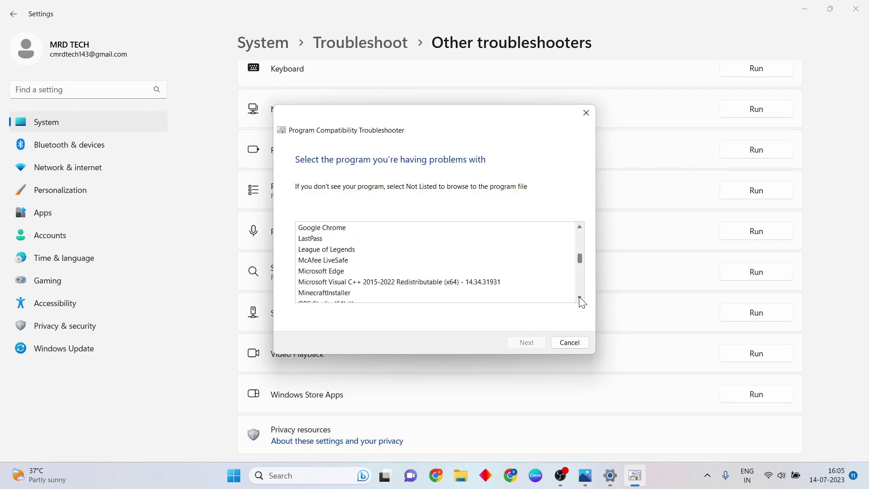
scroll(580, 298, down, 6)
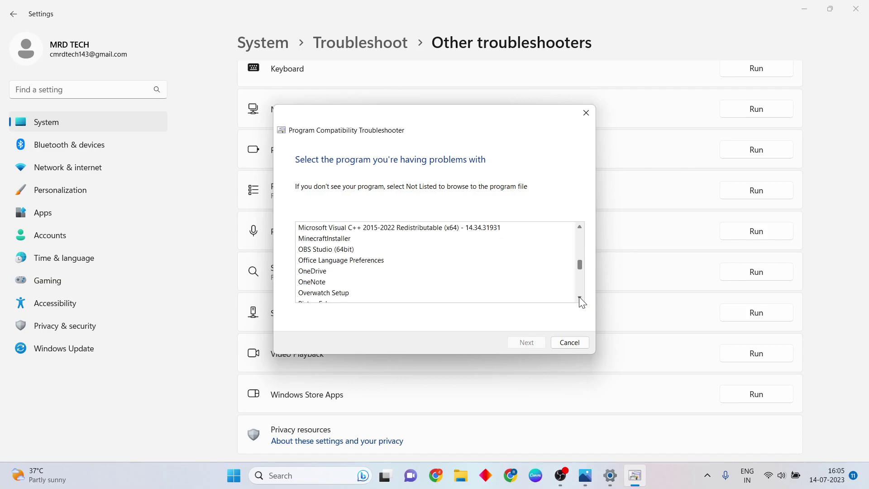
scroll(579, 299, down, 6)
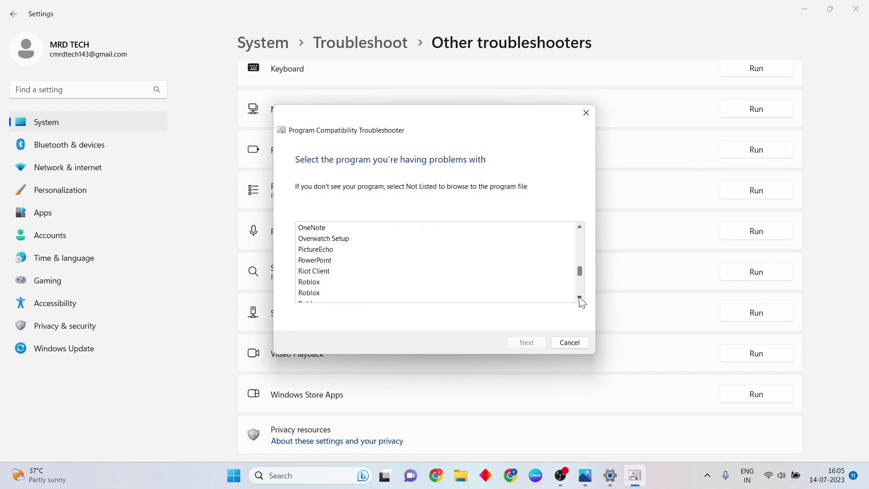
scroll(580, 299, down, 3)
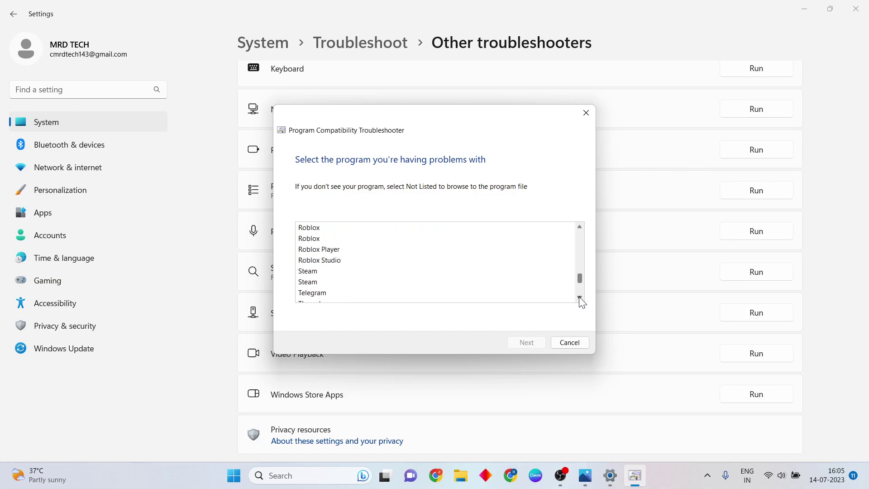
scroll(580, 299, down, 4)
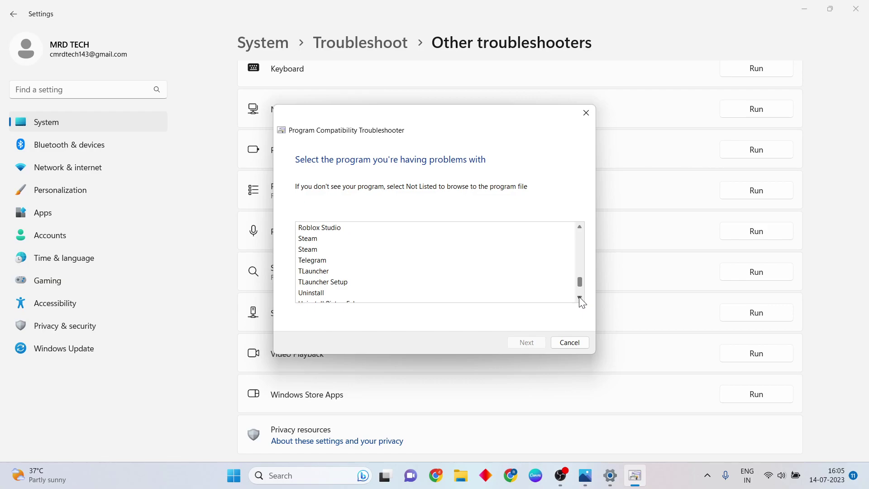
scroll(579, 299, down, 3)
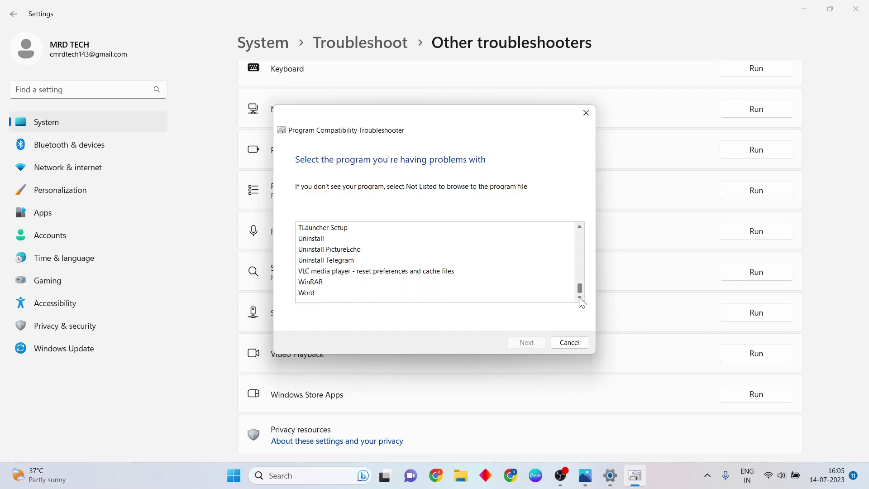
scroll(579, 225, up, 4)
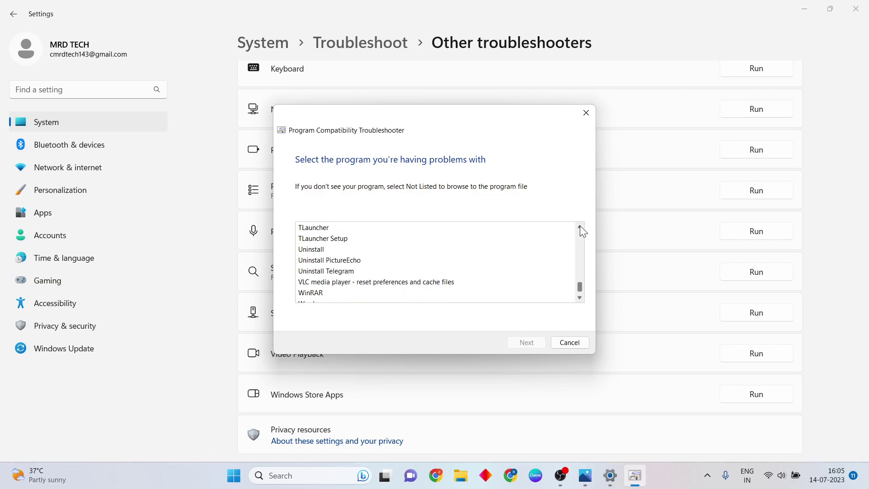
scroll(580, 225, up, 6)
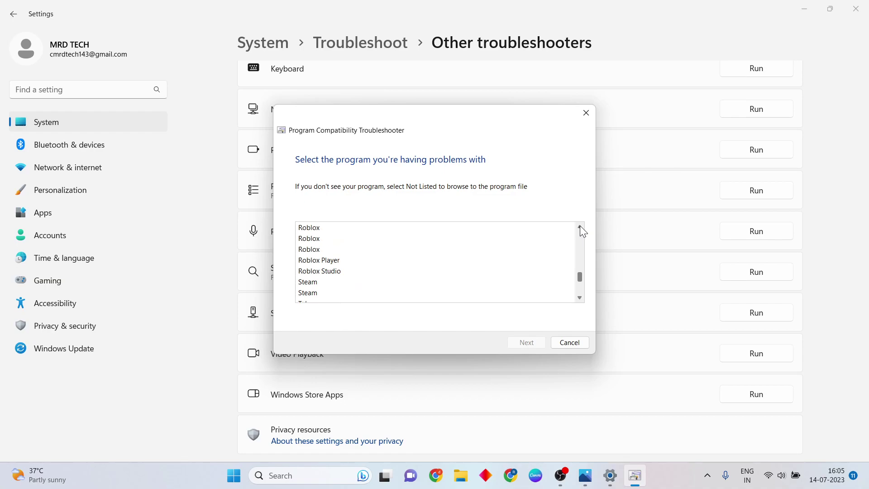
scroll(580, 227, up, 1)
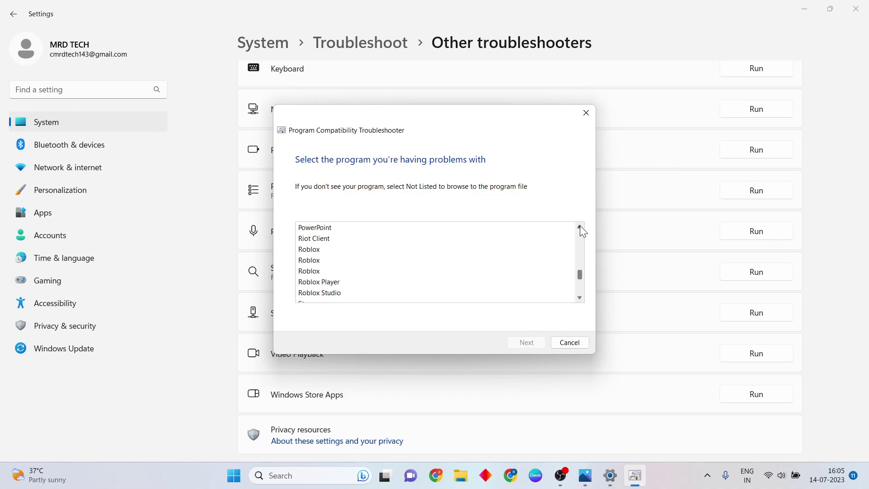
click(400, 240)
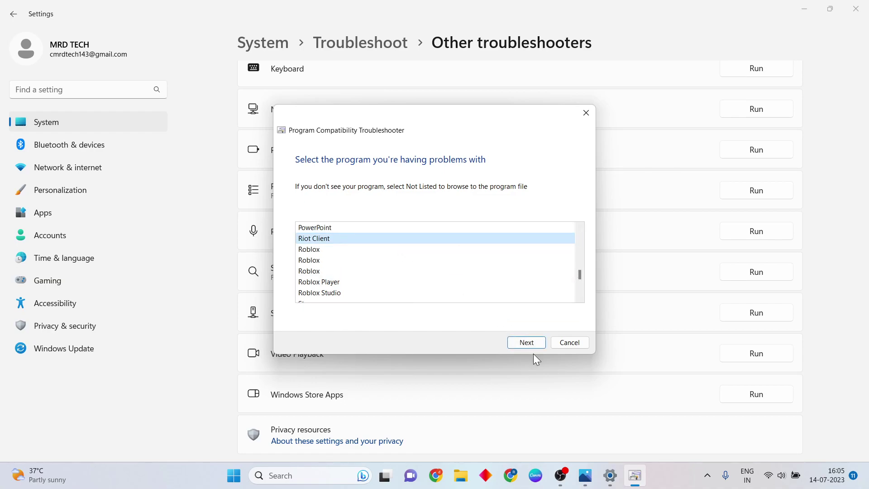
click(526, 343)
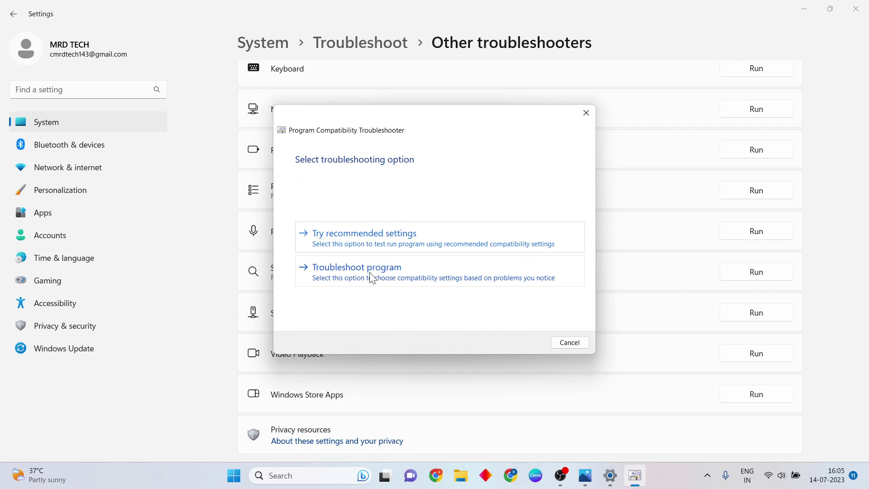
Troubleshoot Riot Client as worked in earlier Windows versions and not displaying correctly, with Windows 8 as the version it worked on before.
click(372, 278)
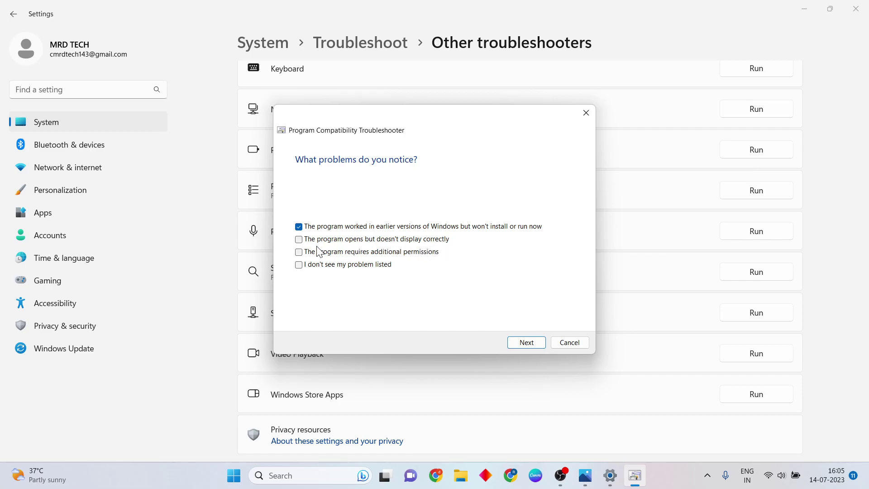
click(299, 239)
click(527, 343)
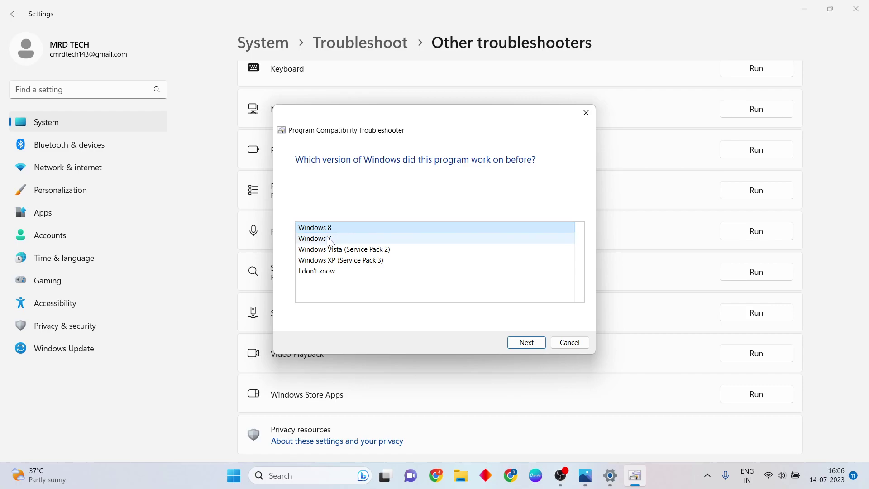
click(341, 239)
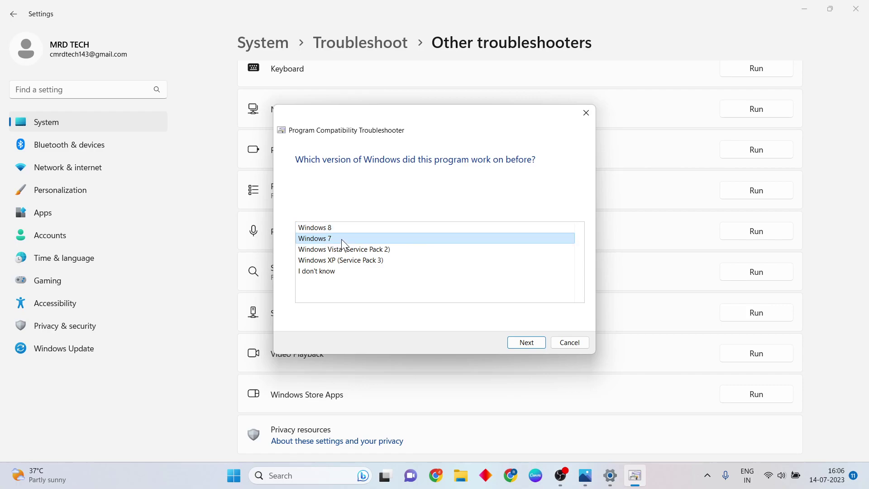
click(358, 228)
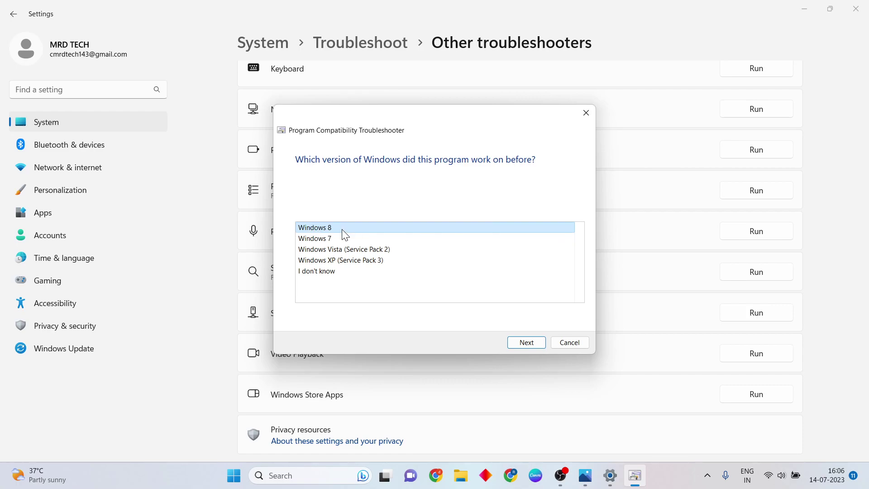
click(525, 343)
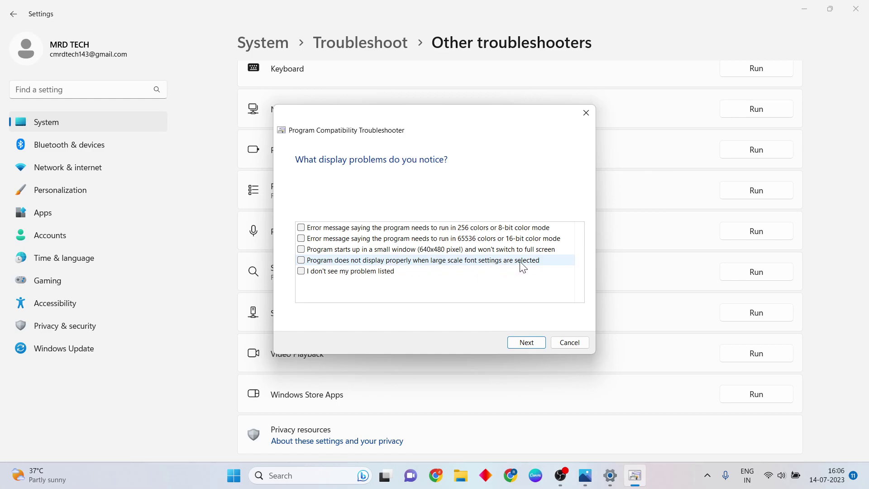
Mark the small-window (640x480), large scale font and "I don't see my problem listed" display problems and continue to the compatibility test.
click(409, 262)
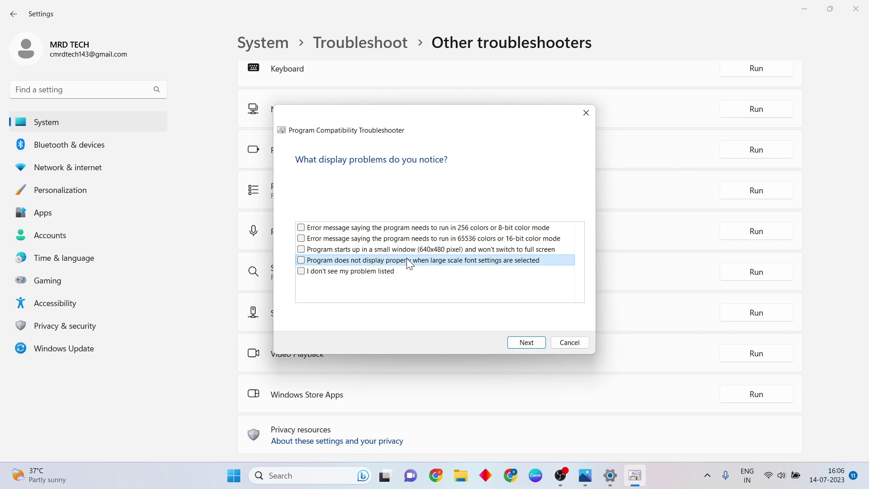
click(299, 261)
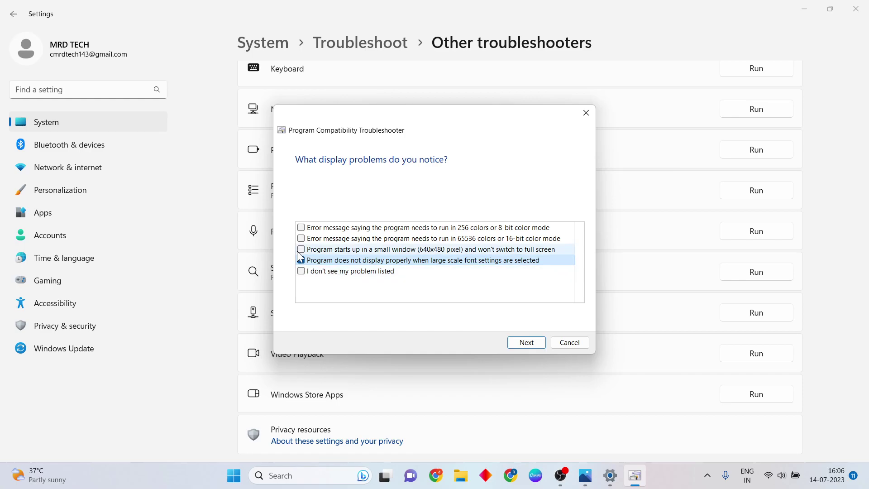
click(299, 252)
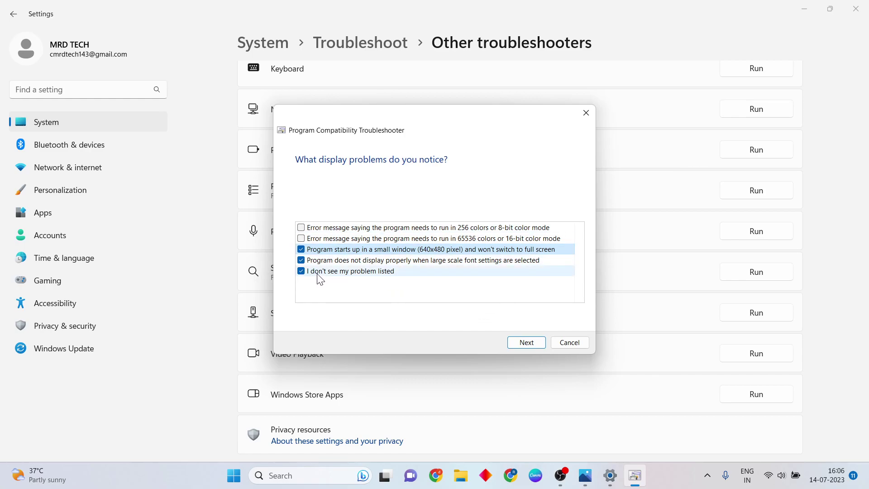
click(532, 347)
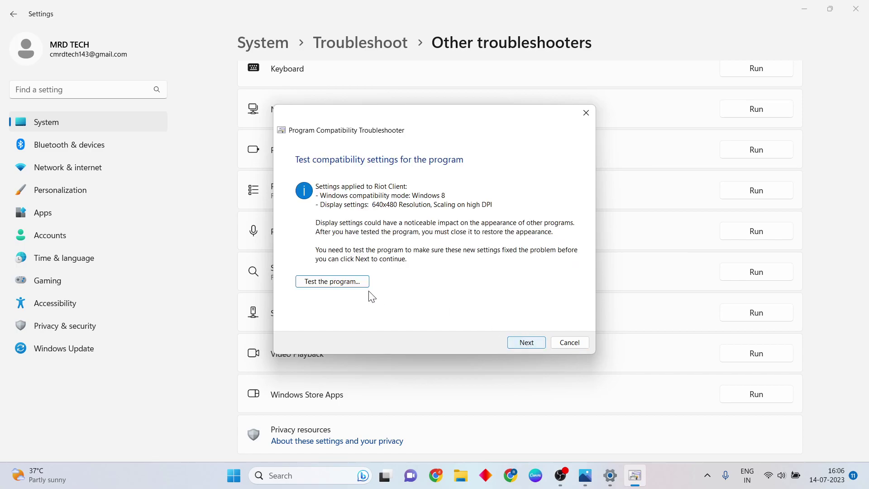
Try the test run of Riot Client with these settings, exit its installer, and cancel the troubleshooter.
click(343, 283)
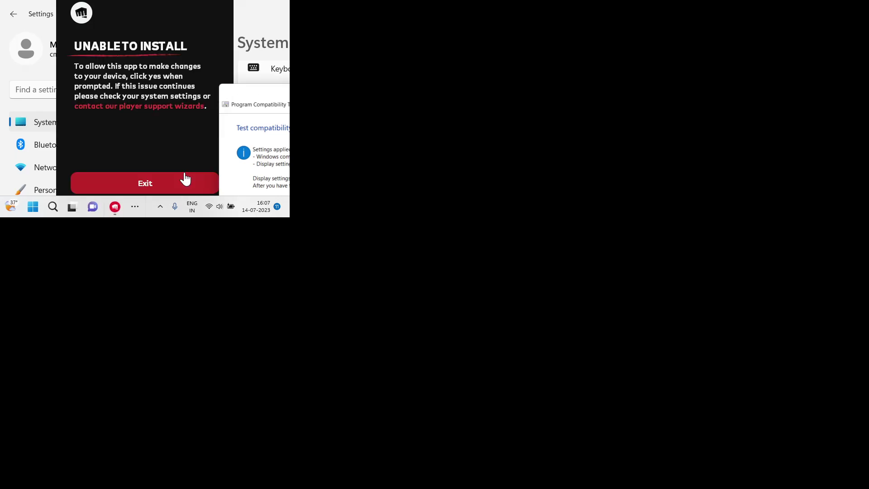
click(150, 183)
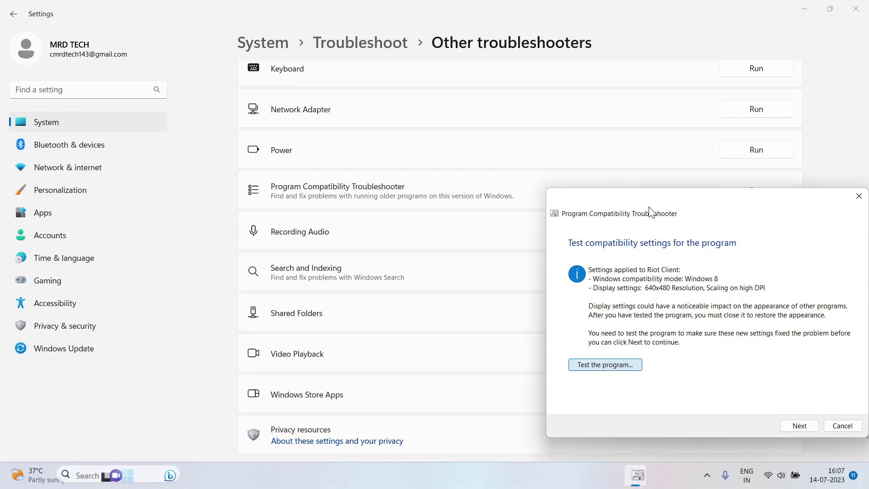
drag(651, 212, 425, 131)
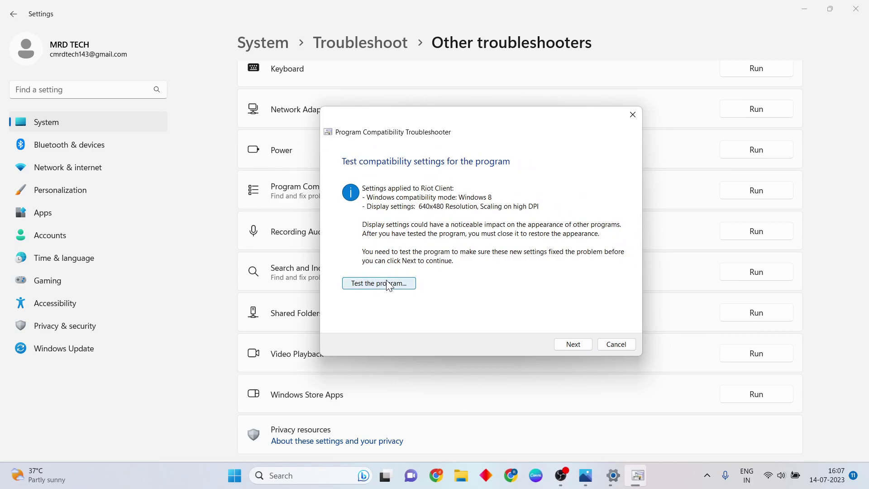
click(622, 346)
Run the Program Compatibility Troubleshooter again and choose Riot Client as the program having problems.
click(753, 192)
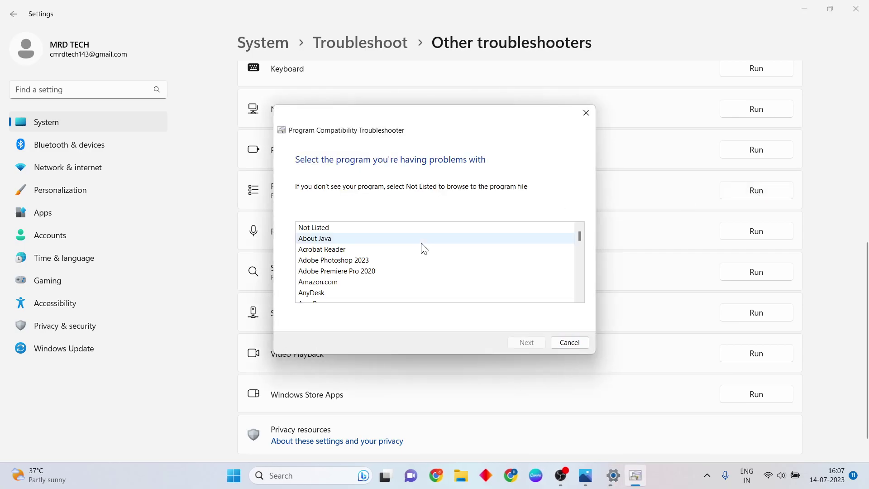
scroll(424, 248, down, 15)
scroll(424, 248, up, 2)
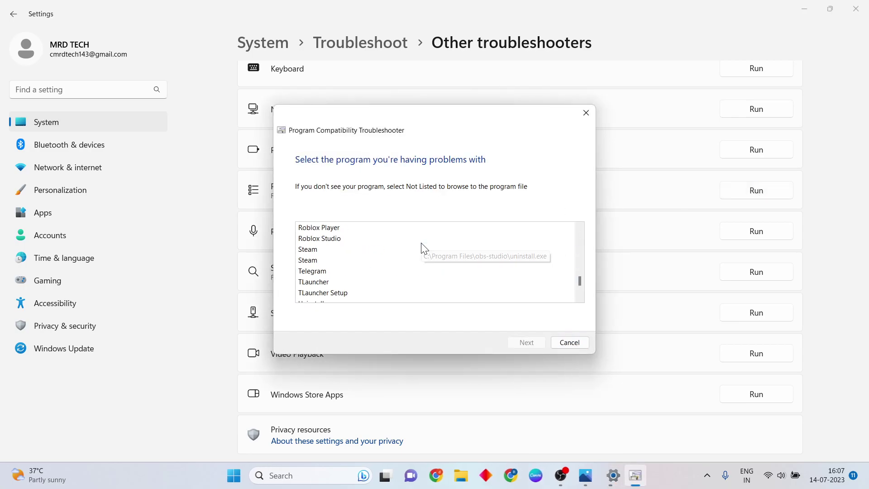
scroll(422, 249, up, 5)
scroll(422, 248, down, 3)
click(336, 250)
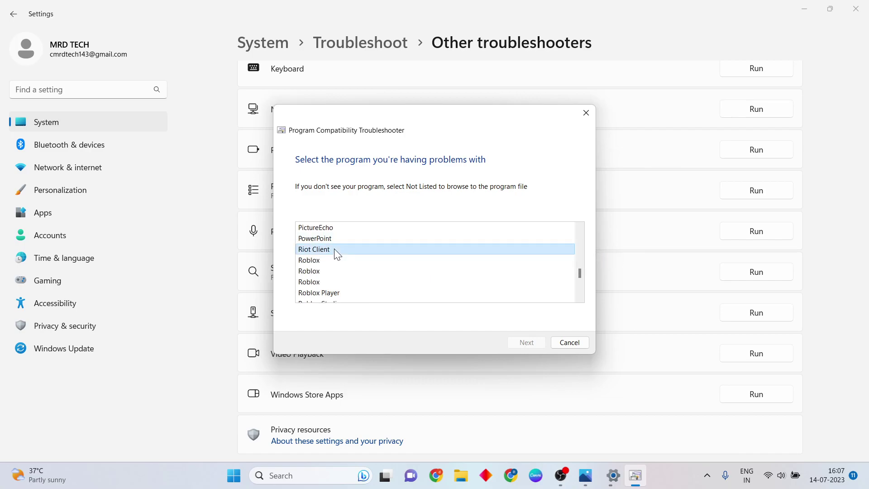
click(525, 343)
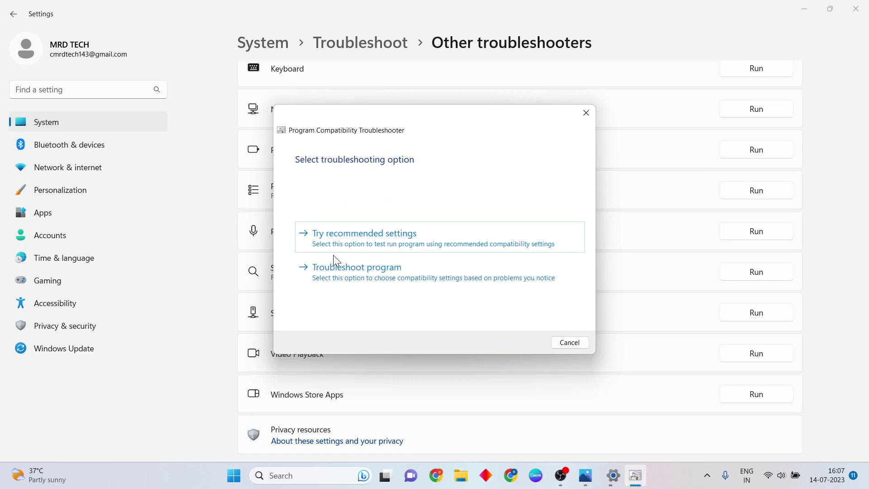
Troubleshoot the program with earlier-Windows and display problems noted, keeping Windows 8 as the version and applying no specific display setting.
click(351, 277)
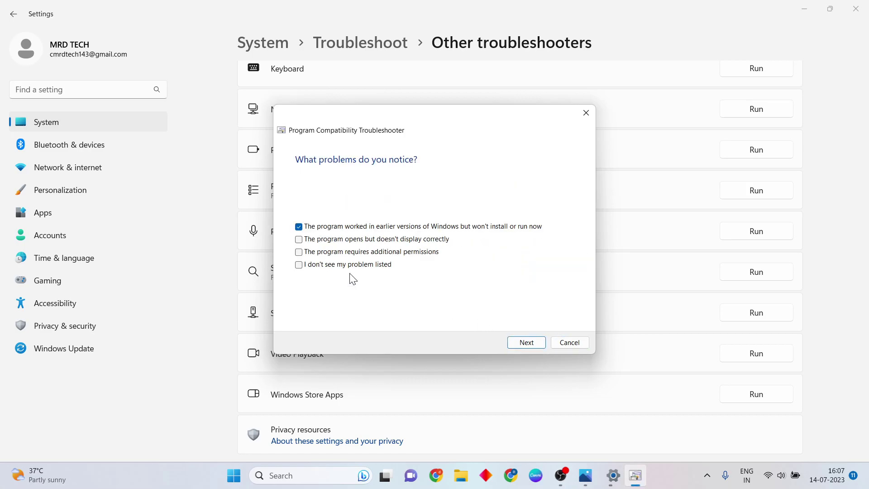
click(299, 240)
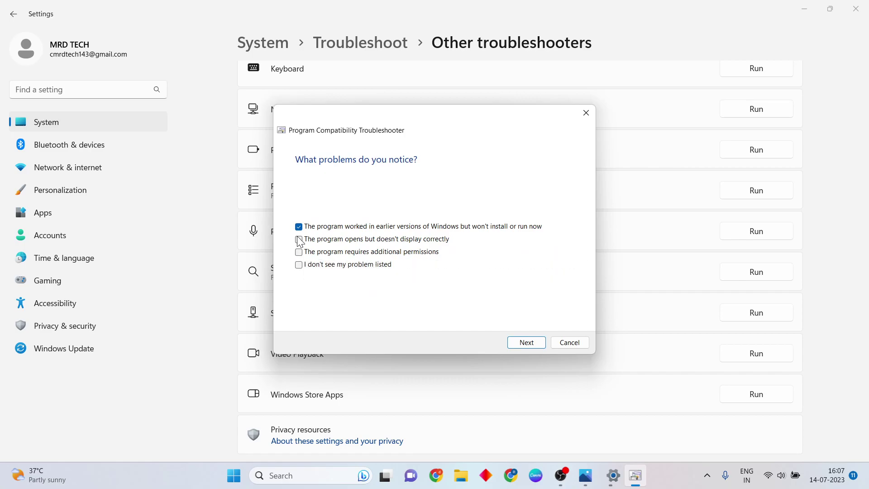
click(526, 343)
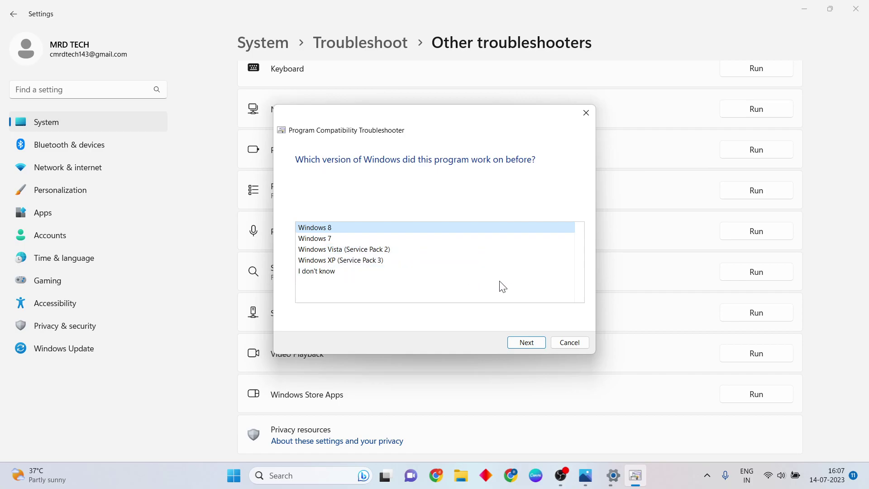
click(524, 346)
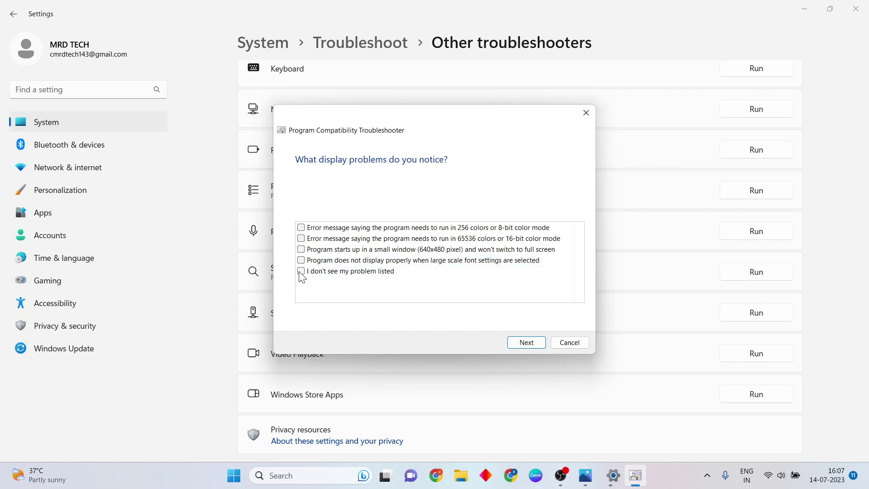
click(526, 343)
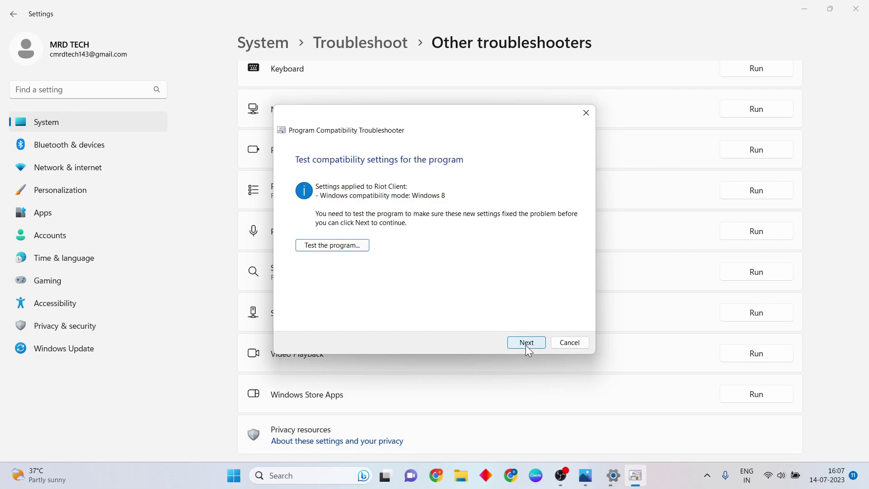
Test Riot Client with the new settings by running its install, open the VALORANT page, and minimize the client.
click(349, 248)
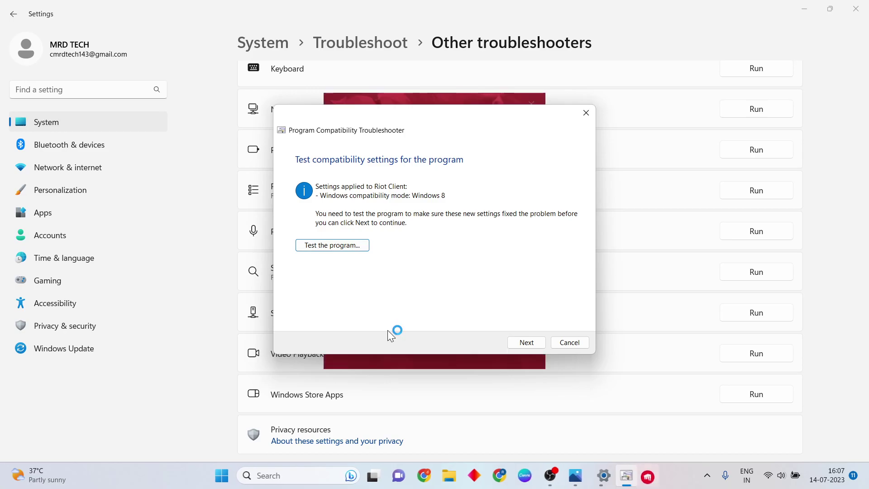
click(460, 100)
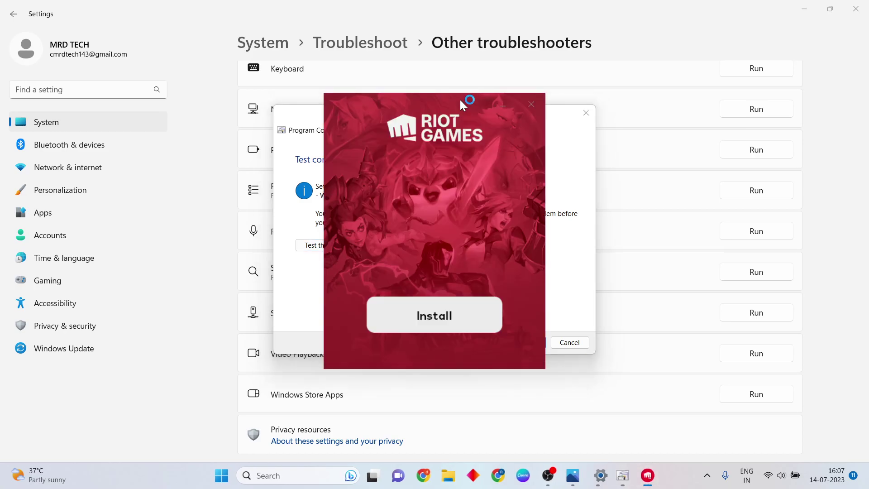
click(429, 319)
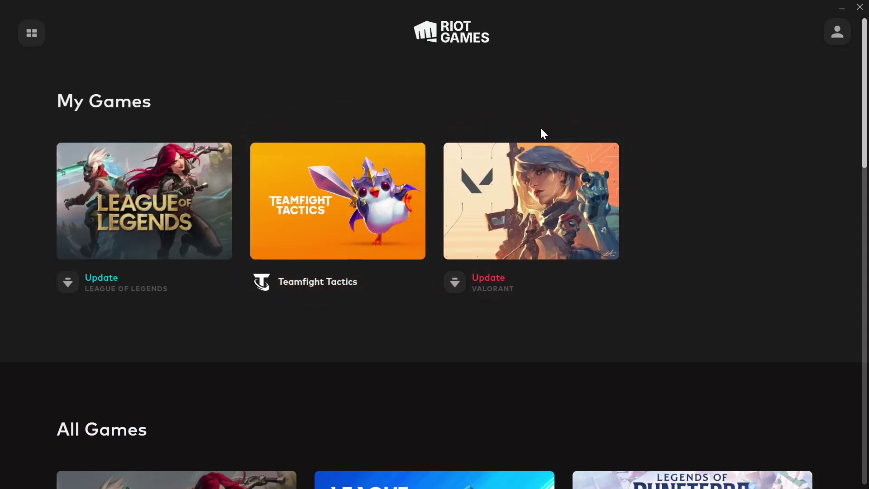
click(528, 208)
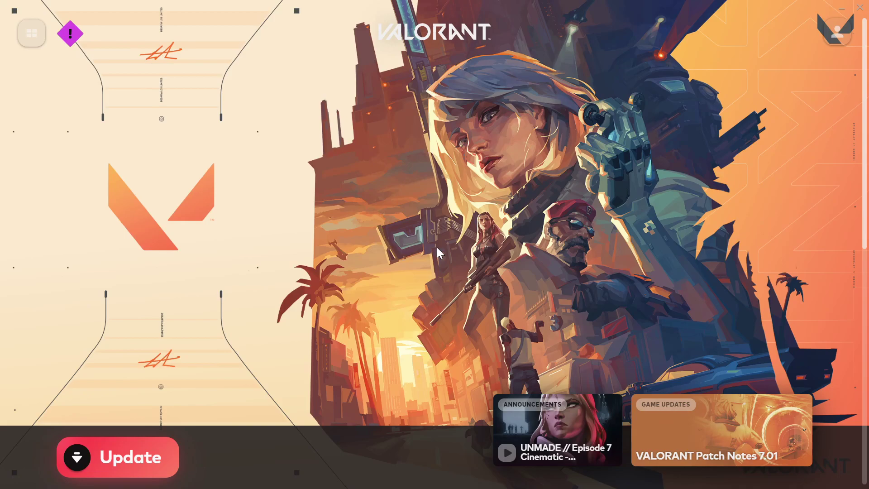
click(840, 9)
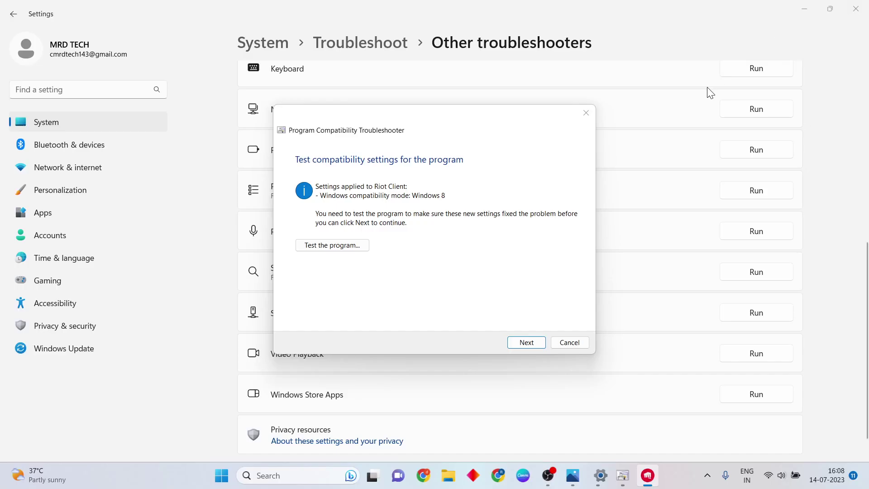
Save the compatibility settings for Riot Client, and close the troubleshooter and Settings.
click(529, 343)
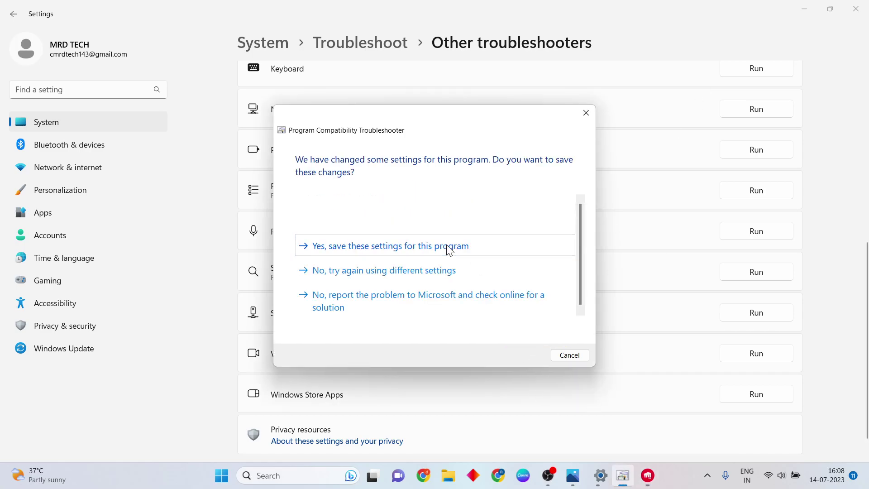
click(433, 253)
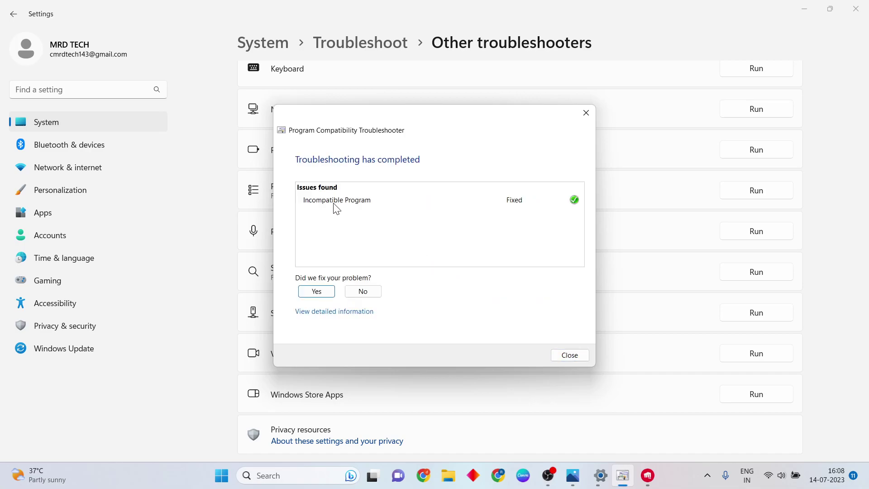
click(578, 357)
click(850, 7)
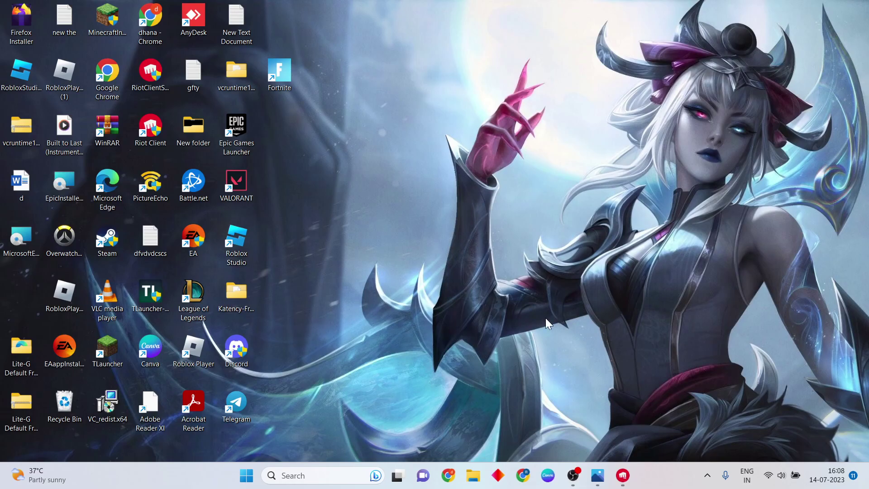
Bring the Riot Client back up to check the VALORANT page, and minimize it again.
click(623, 475)
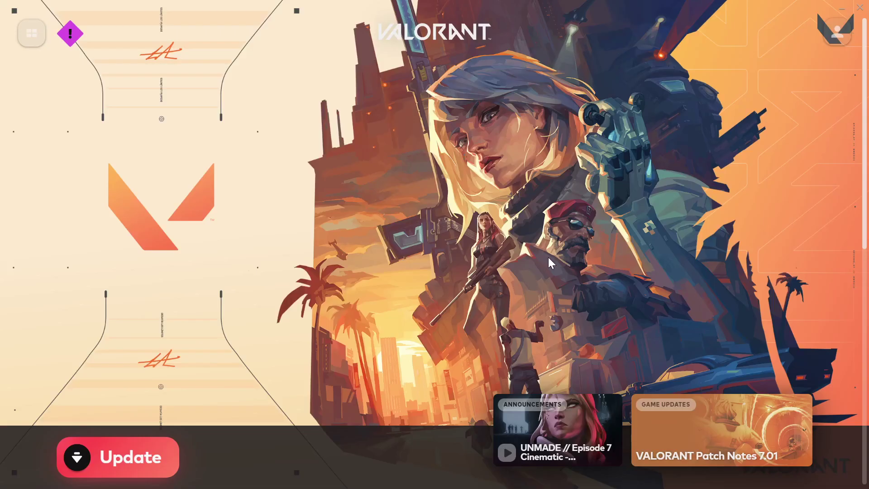
click(838, 10)
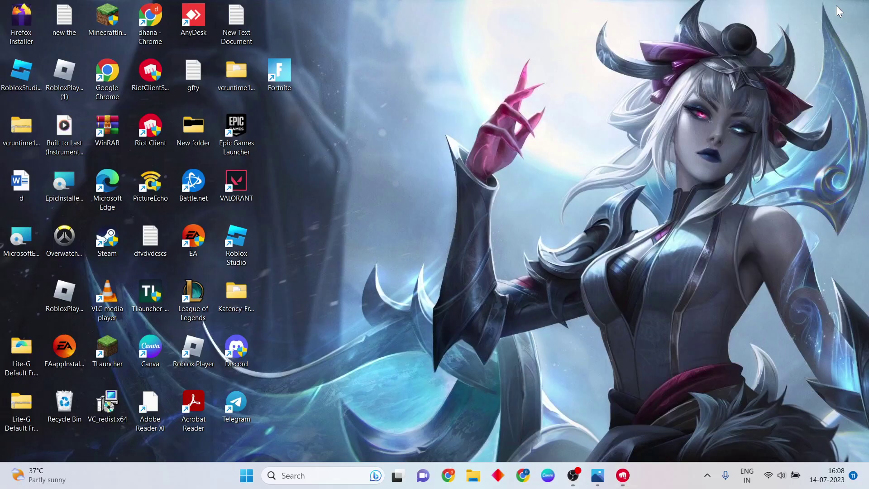